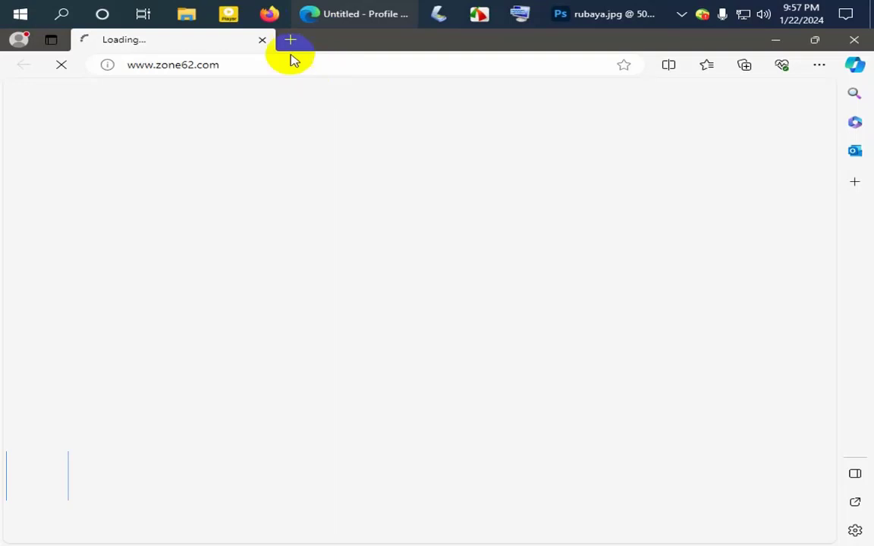
Search Bing for 'nu' and open the National University Admission Home result in a new tab.
left_click(292, 67)
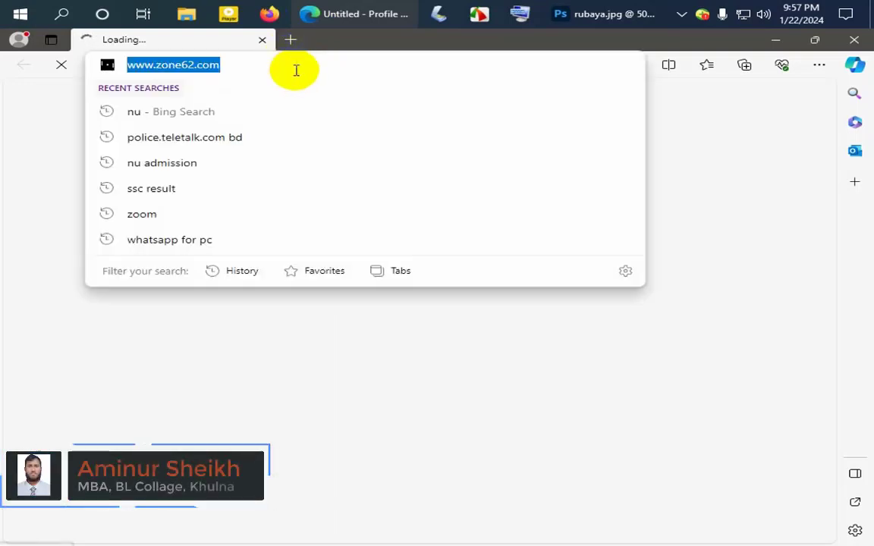
type("nu")
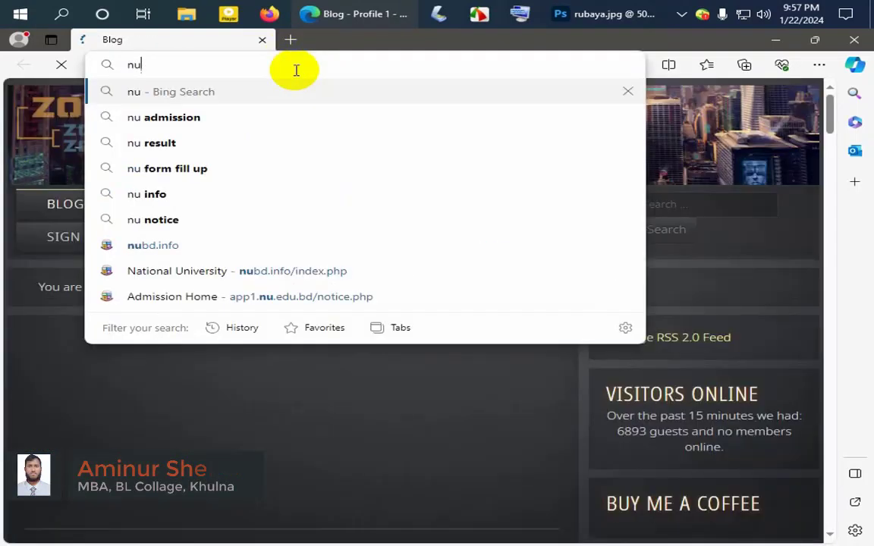
key("Return")
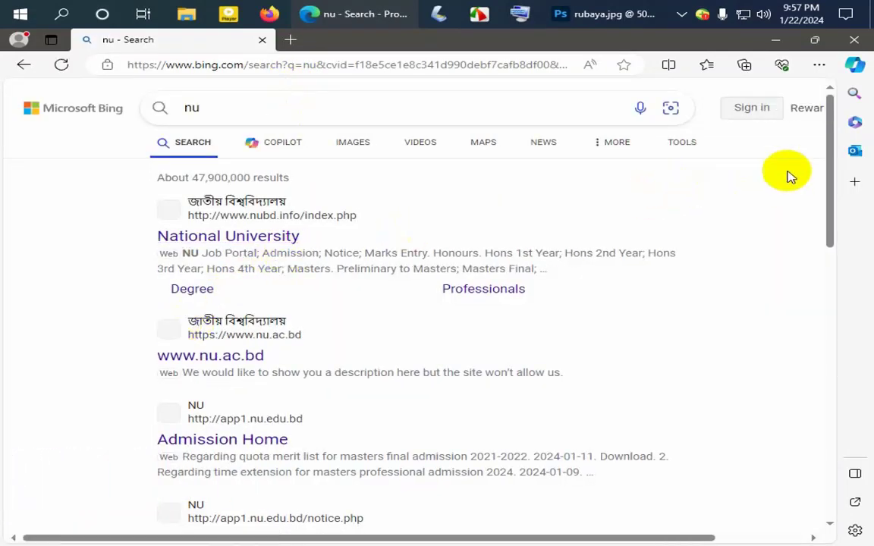
left_click_drag(827, 144, 827, 211)
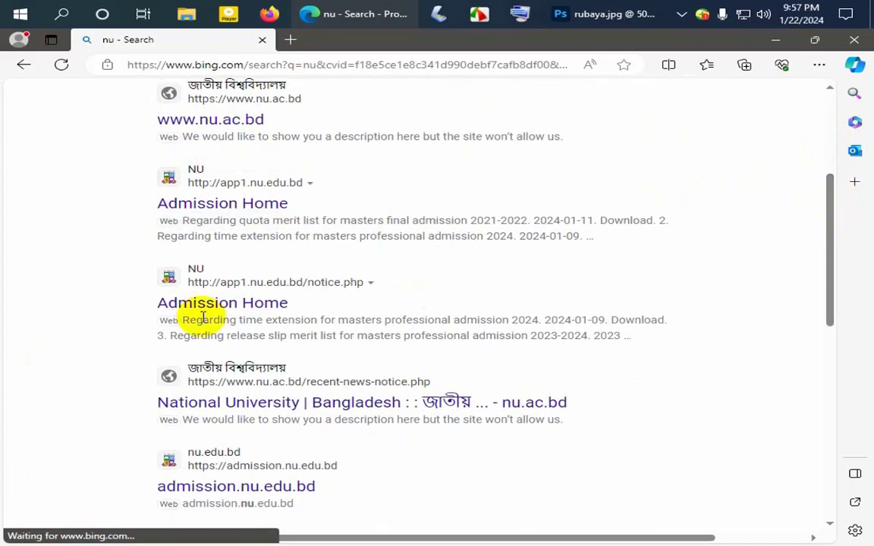
left_click(234, 204)
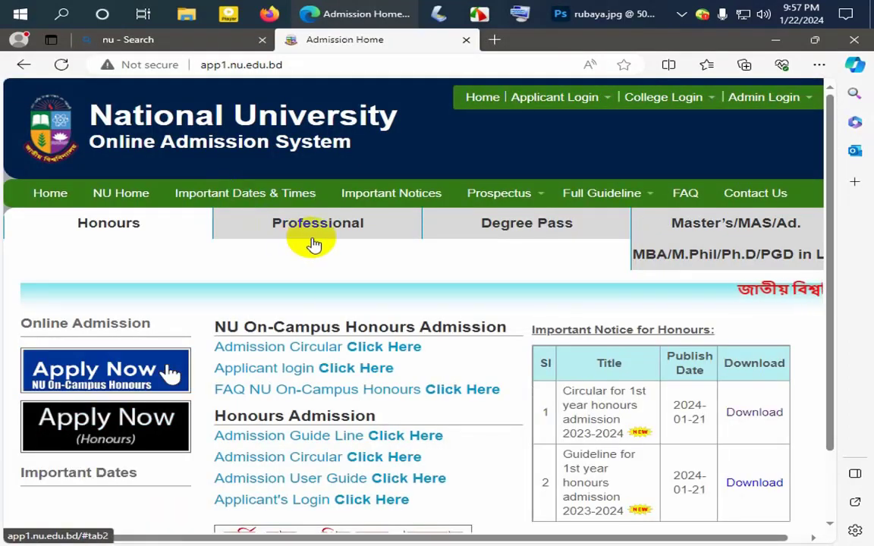
Open the Apply Now (Honours) form for 2023-2024 1st year Bachelor's admission.
left_click(116, 422)
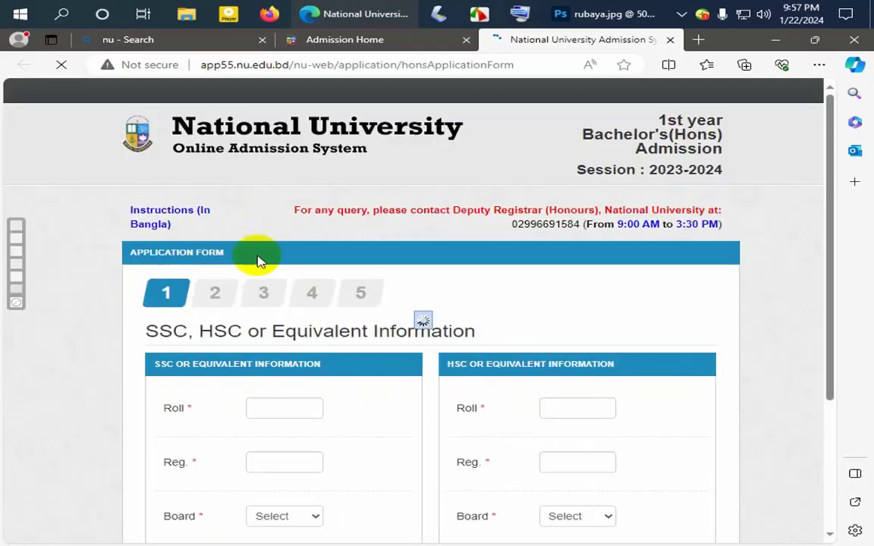
left_click(831, 148)
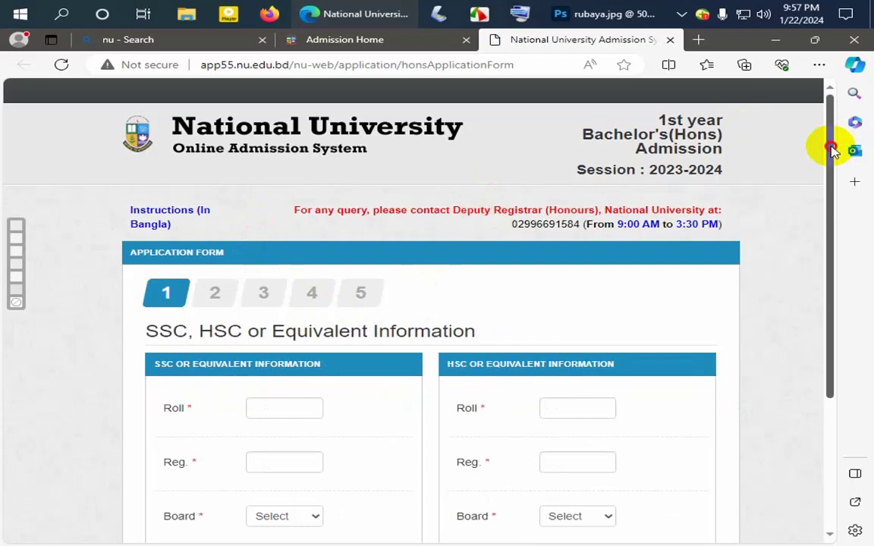
Scroll the step 1 form slightly and place the cursor in the SSC Roll field.
left_click_drag(831, 148, 833, 166)
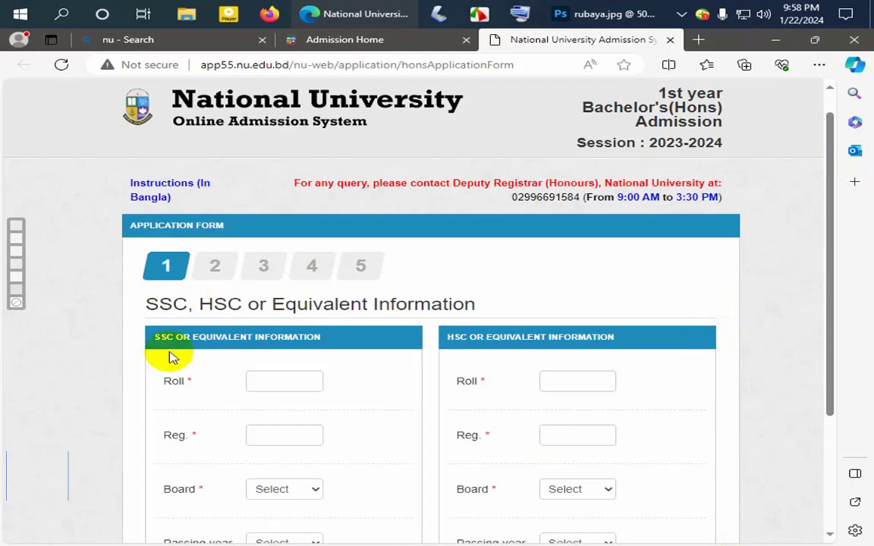
left_click(259, 383)
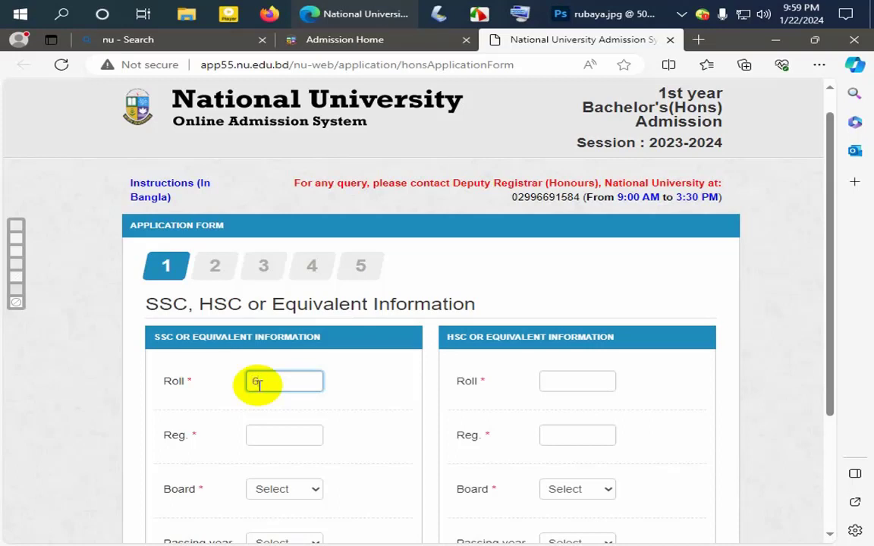
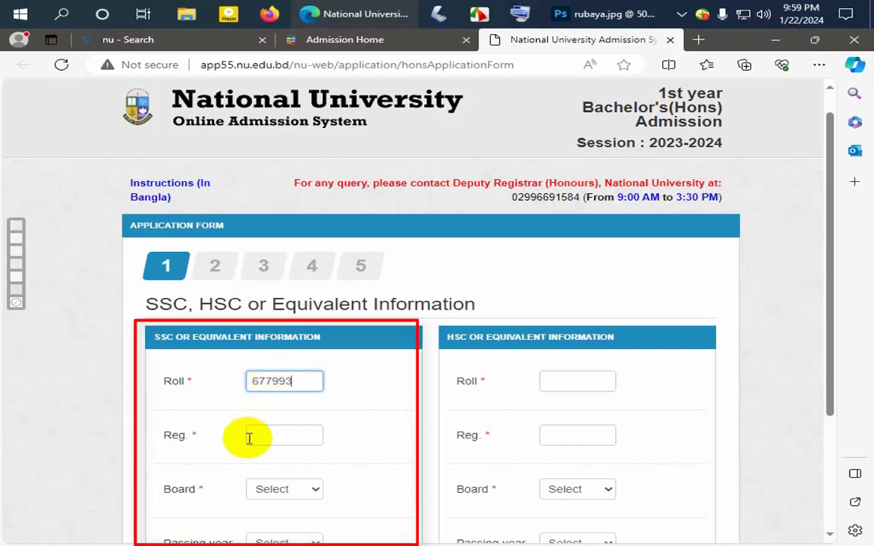
Enter the applicant's SSC roll and registration numbers.
left_click(271, 437)
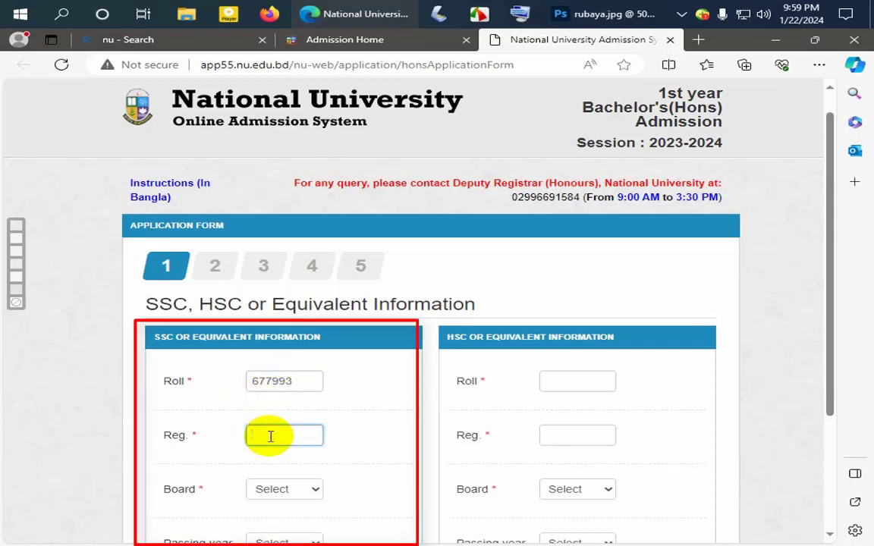
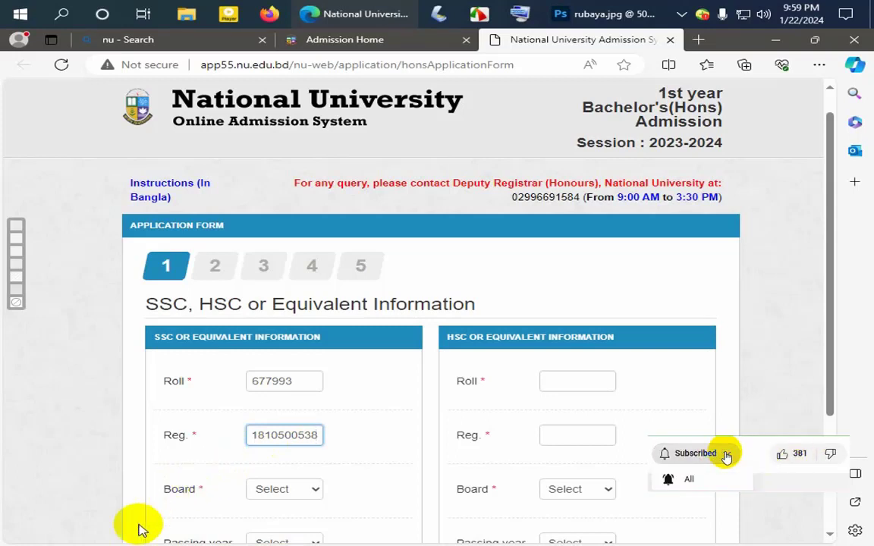
Set the SSC board to Dhaka and the passing year to 2021.
scroll(141, 524, "down", 2)
left_click(284, 319)
left_click(278, 404)
left_click(294, 379)
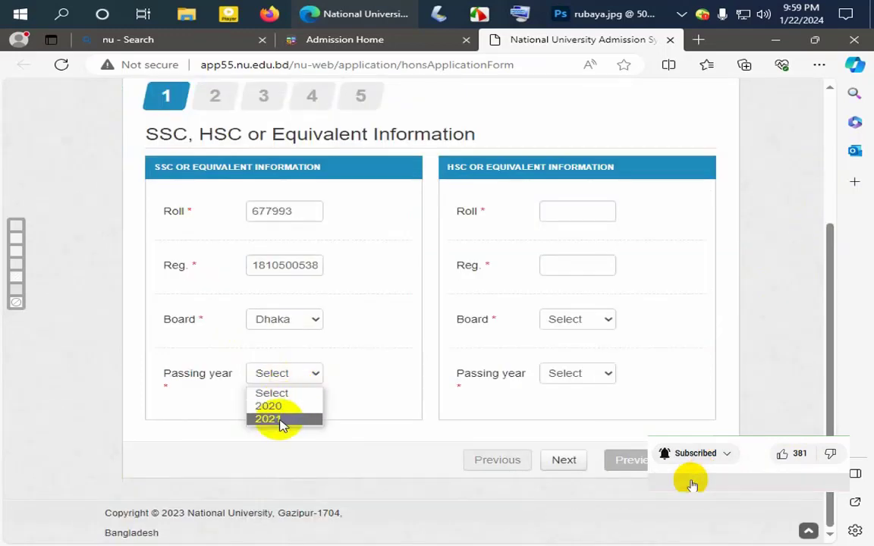
left_click(275, 419)
left_click(572, 215)
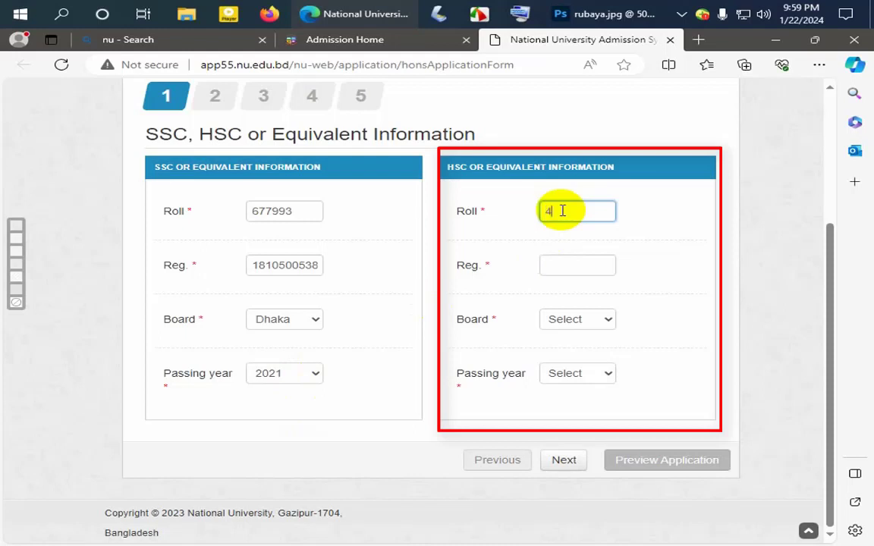
Enter the HSC roll number and reuse the SSC registration number for HSC.
left_click(588, 264)
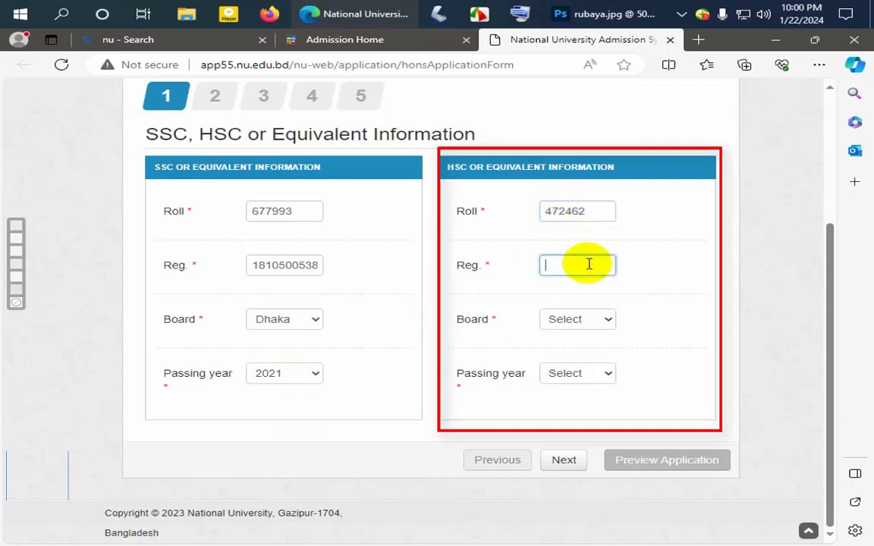
left_click_drag(257, 266, 404, 267)
key("ctrl+c")
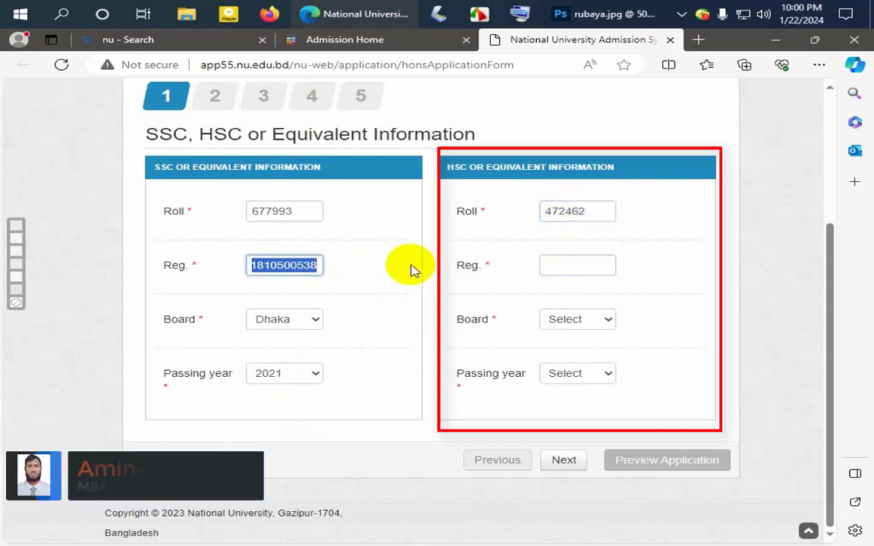
left_click(551, 270)
key("ctrl+v")
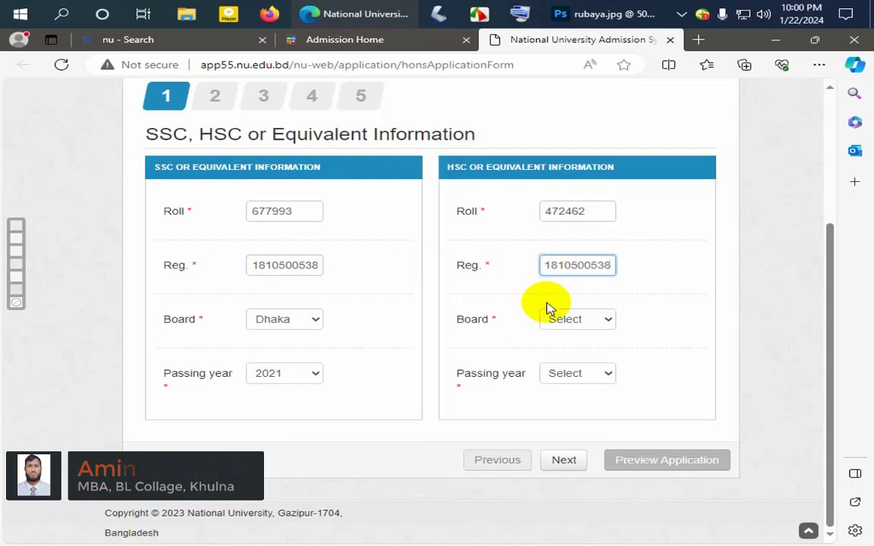
Set the HSC board to Dhaka and passing year to 2023, then continue to step 2.
left_click(591, 319)
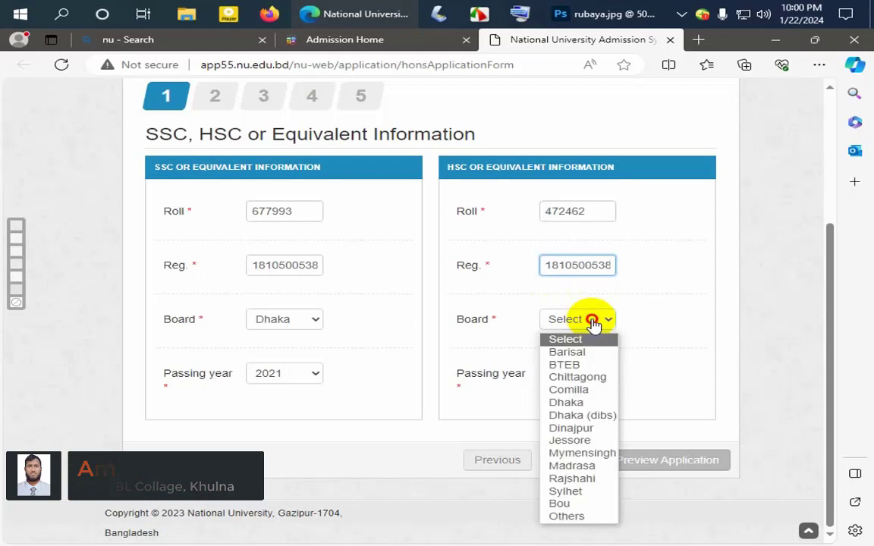
left_click(577, 403)
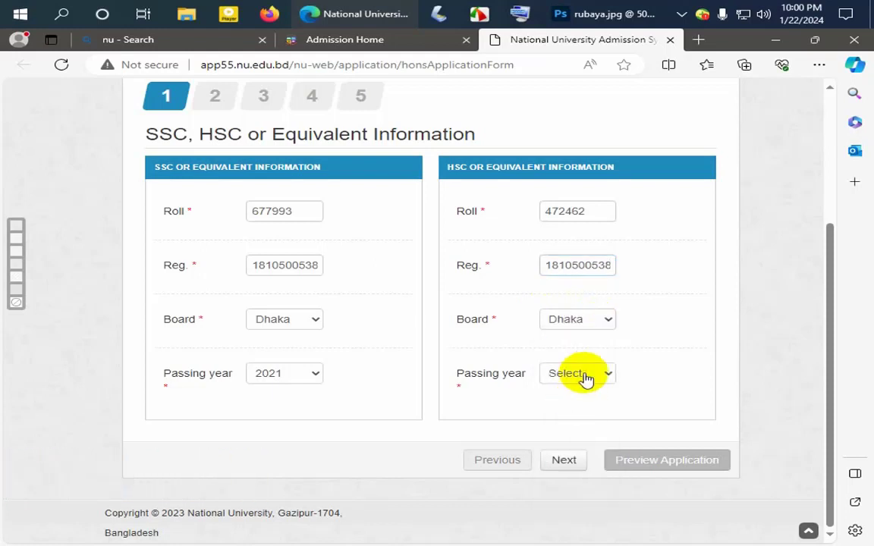
left_click(586, 379)
left_click(574, 406)
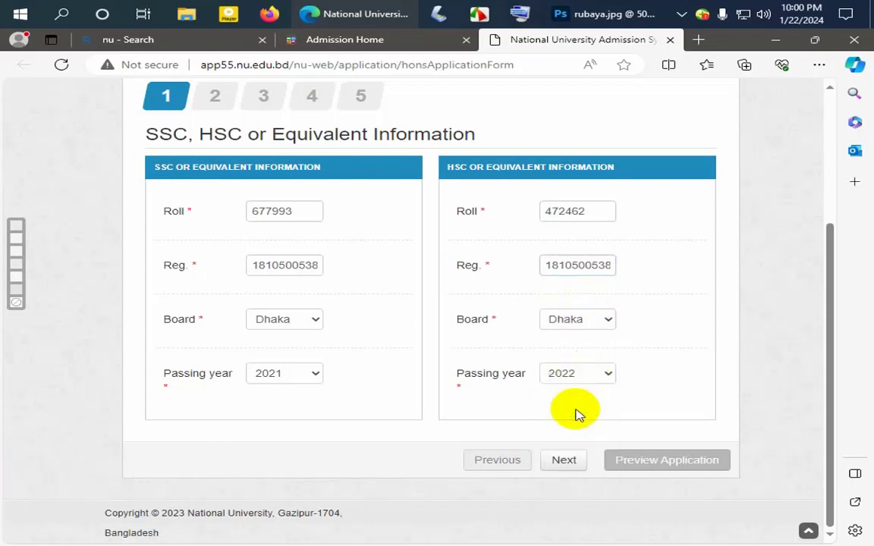
left_click(594, 378)
left_click(575, 419)
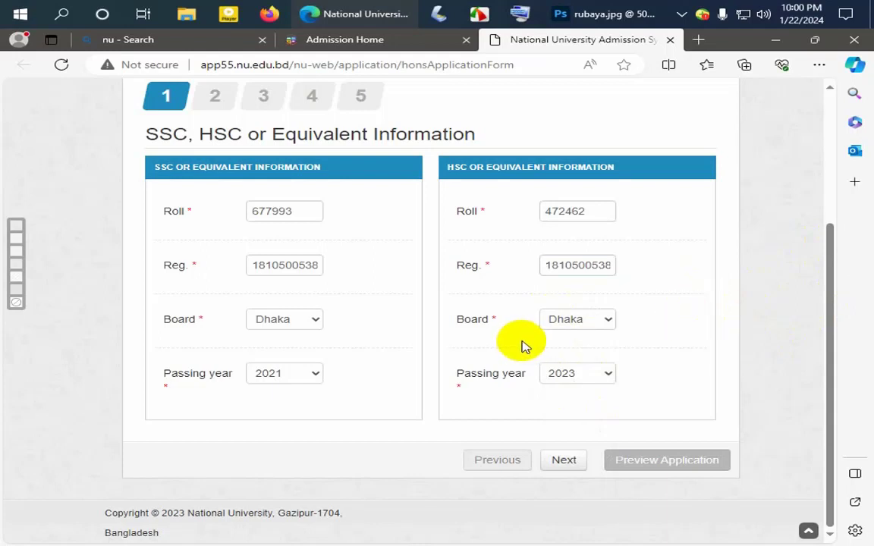
left_click(563, 462)
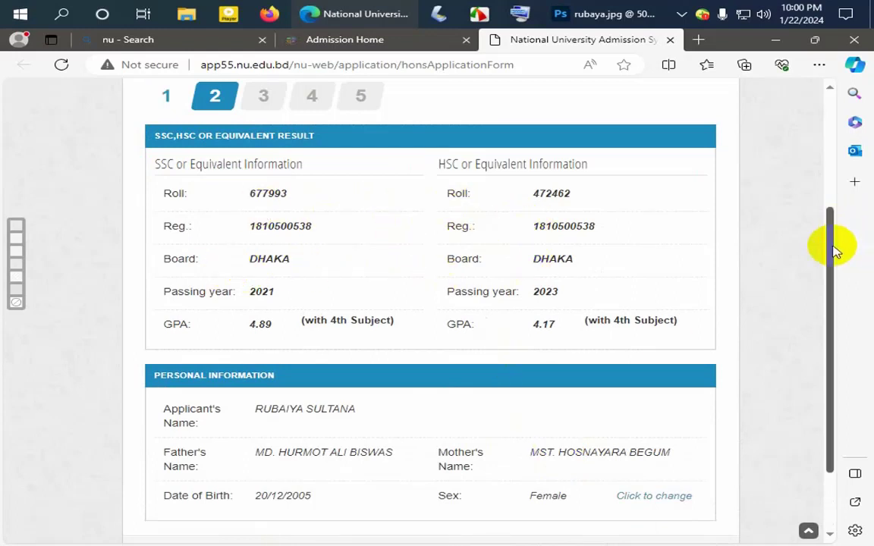
Review the fetched results (GPA 4.89 and 4.17) and personal details, then go to step 3.
left_click_drag(834, 251, 833, 334)
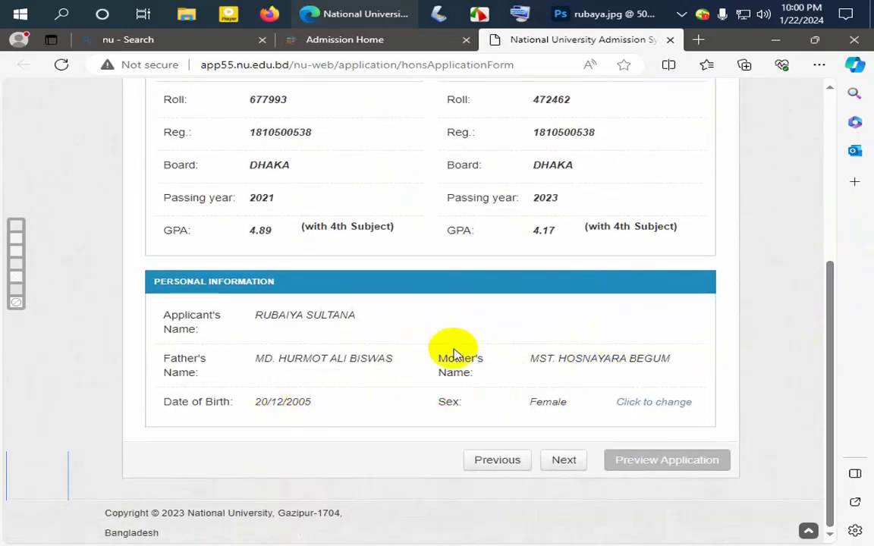
left_click(569, 461)
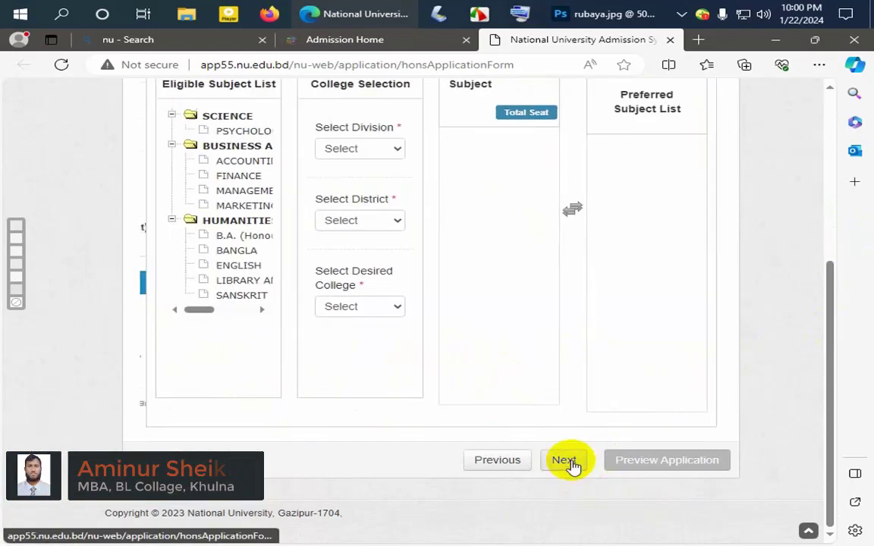
Choose Dhaka division, Gopalganj district, Govt. Bangabandhu College, and add MANAGEMENT as first subject.
left_click(386, 152)
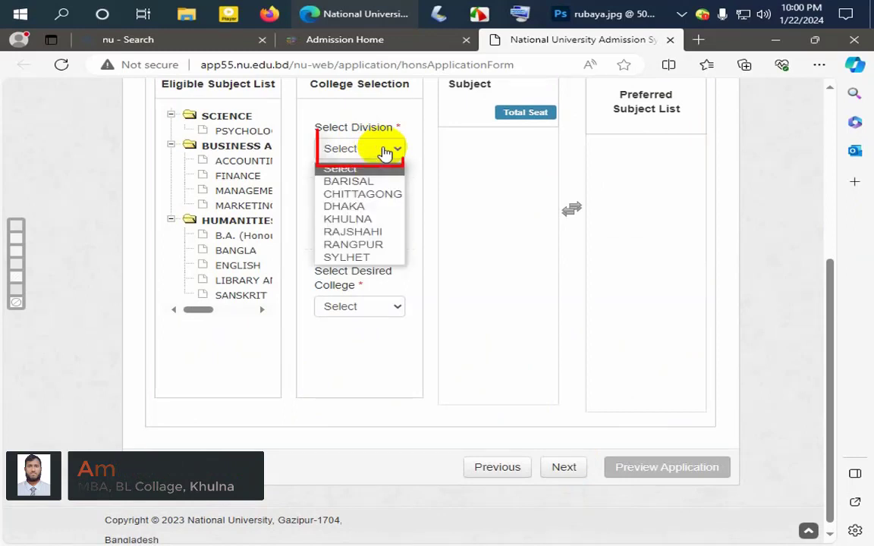
left_click(358, 206)
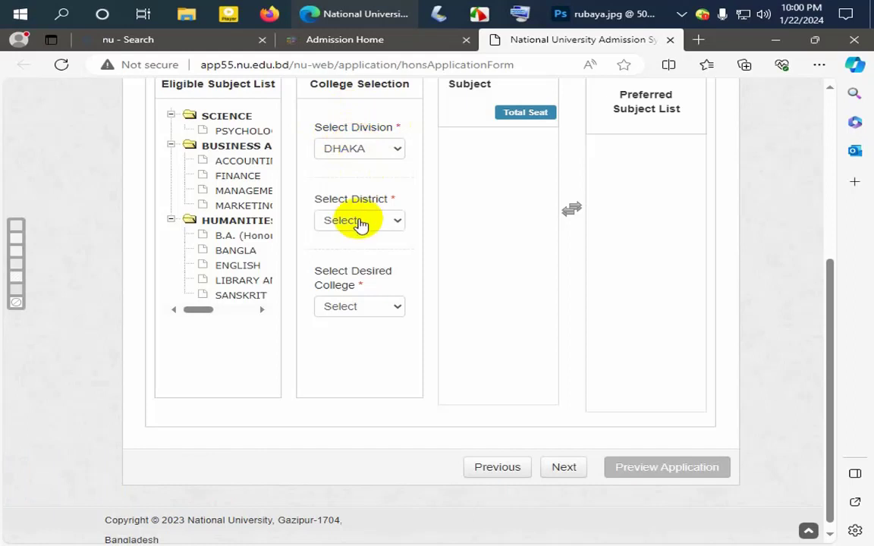
left_click(362, 223)
left_click(369, 304)
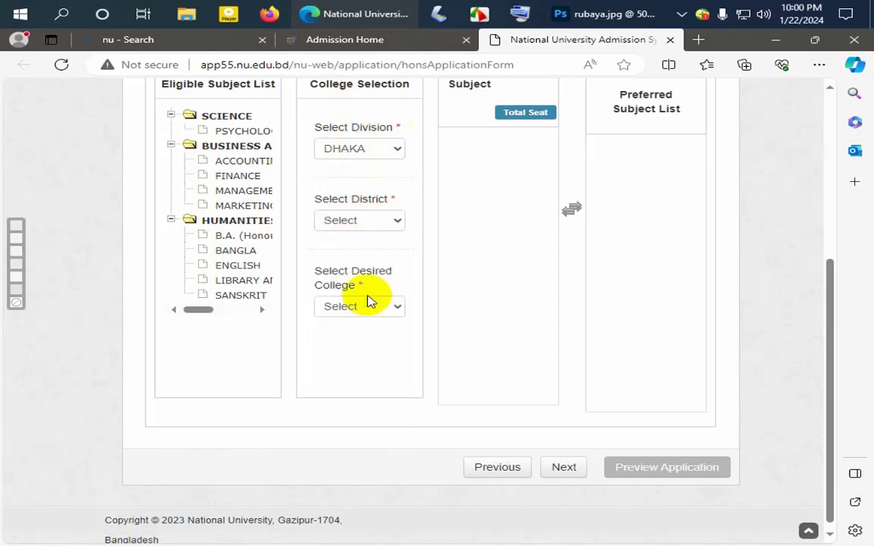
left_click(371, 308)
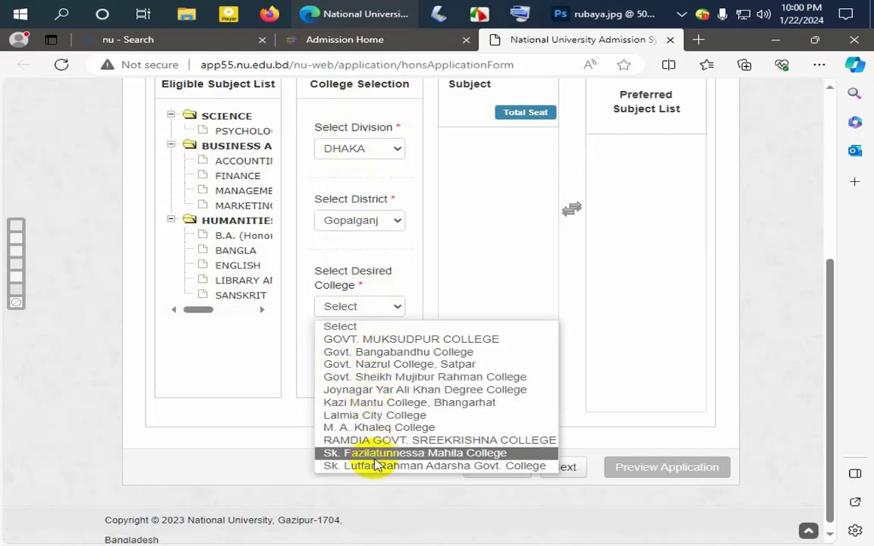
left_click(375, 352)
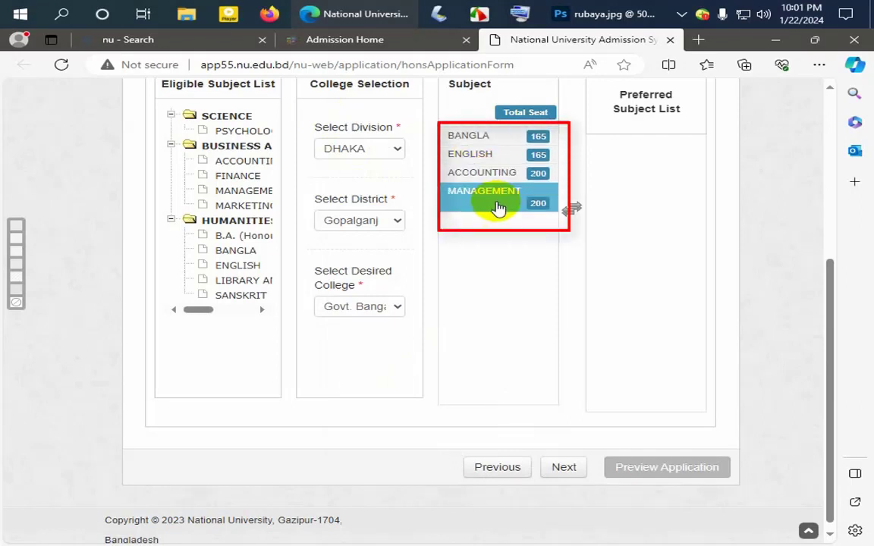
left_click(494, 199)
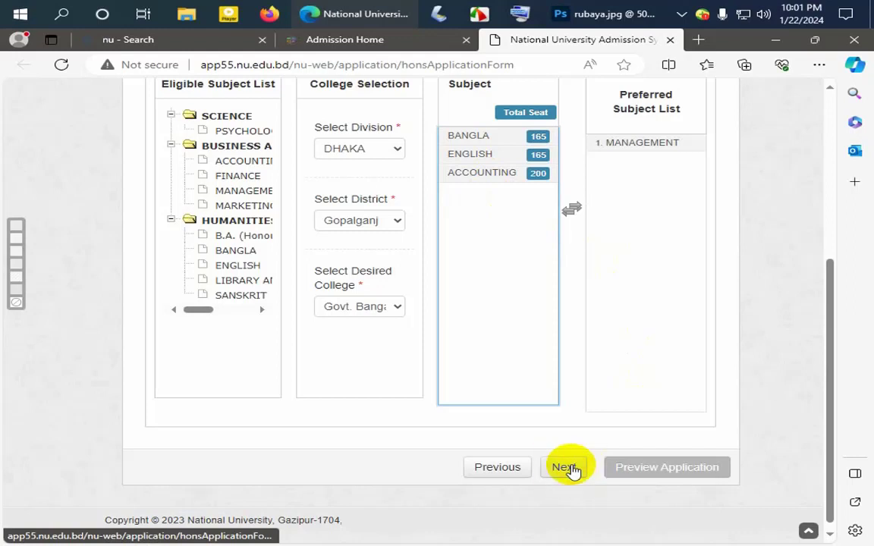
On step 4, answer Yes to applying for quota and tick Freedom Fighter.
left_click(570, 468)
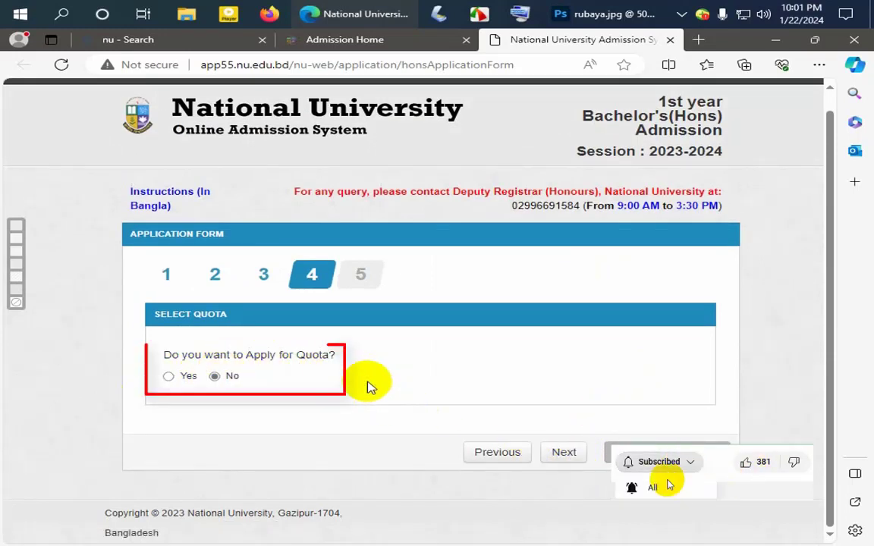
left_click(168, 378)
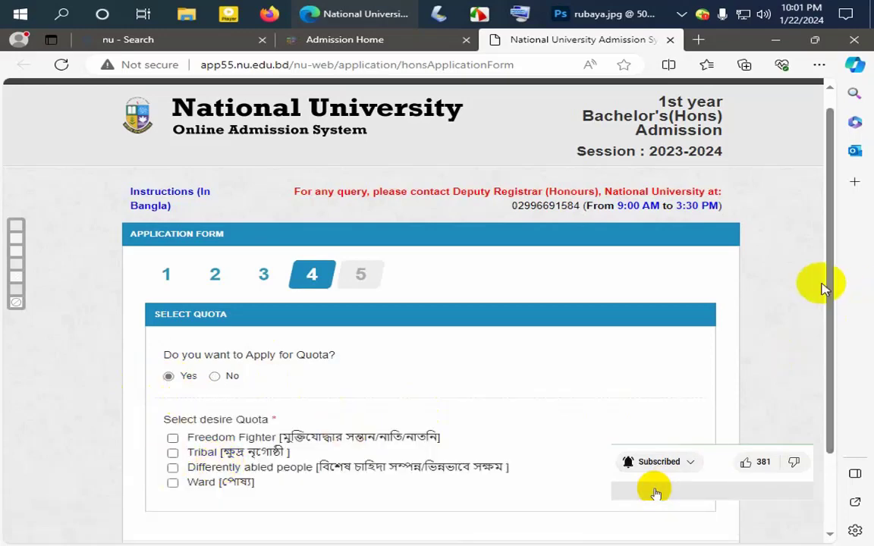
left_click_drag(833, 283, 833, 343)
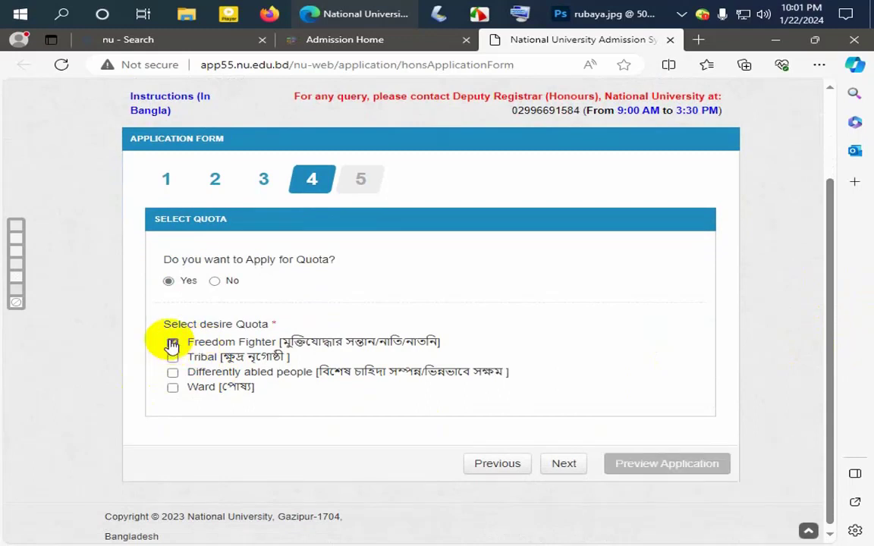
left_click(172, 344)
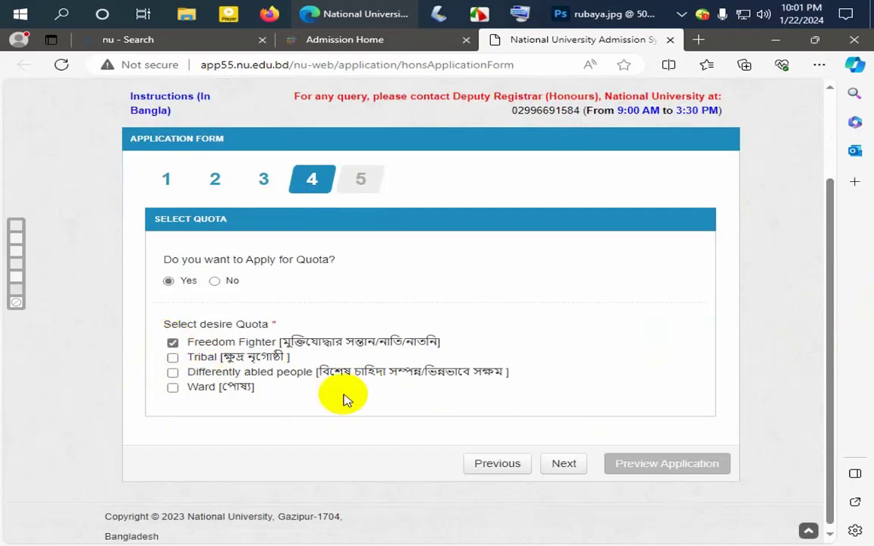
left_click(562, 465)
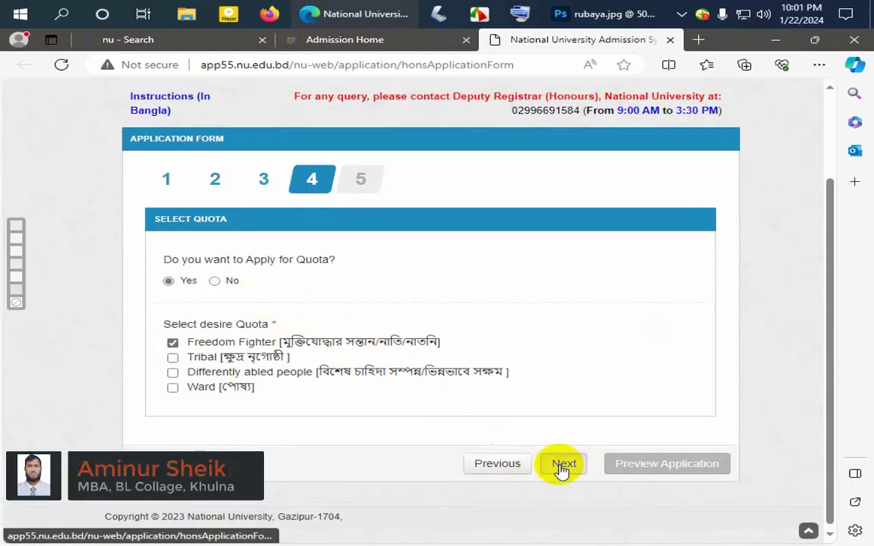
left_click(561, 466)
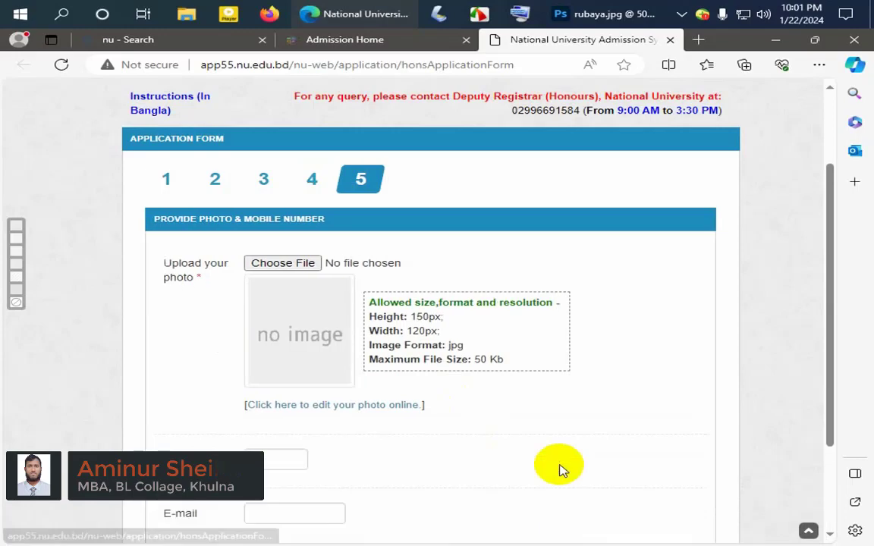
Browse for and attach the applicant photo 0000000000.jpg on step 5.
left_click(282, 266)
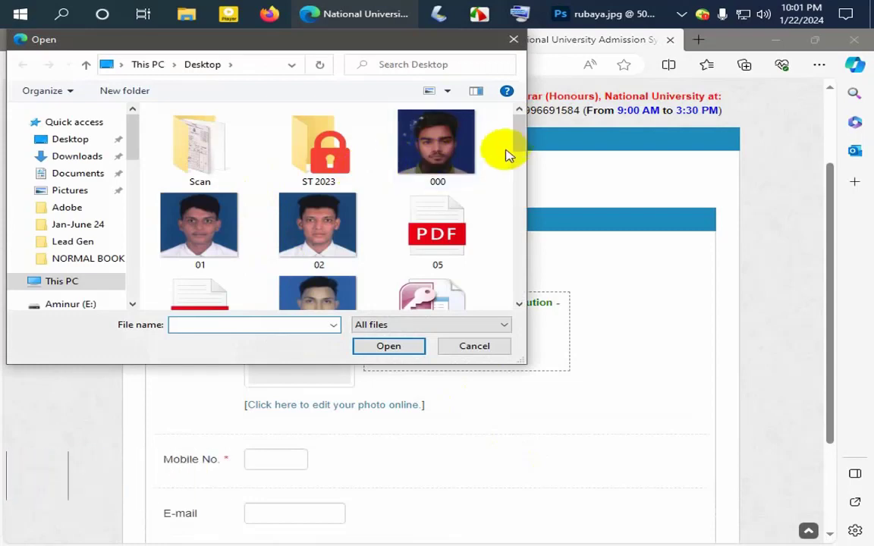
scroll(520, 148, "down", 1)
left_click_drag(519, 148, 523, 227)
scroll(524, 227, "down", 6)
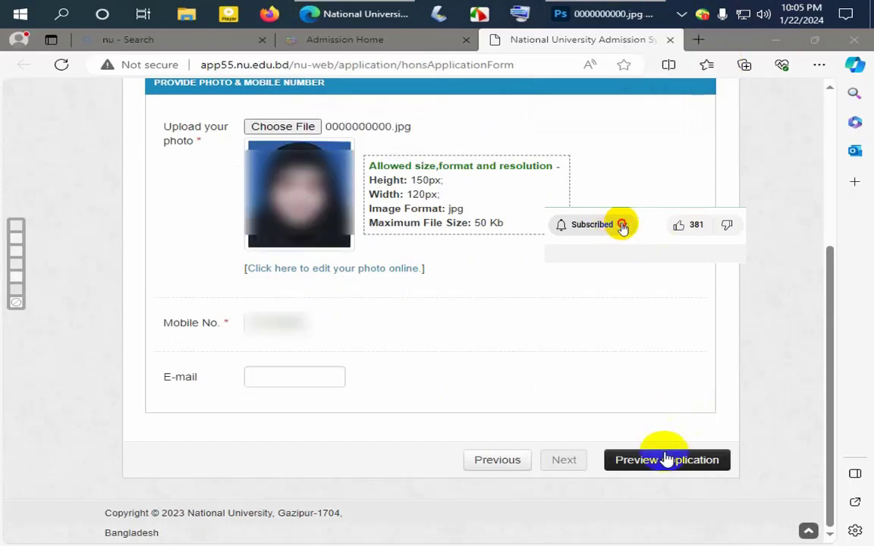
Check the application preview, then submit it to get the admission roll and PIN.
left_click(664, 461)
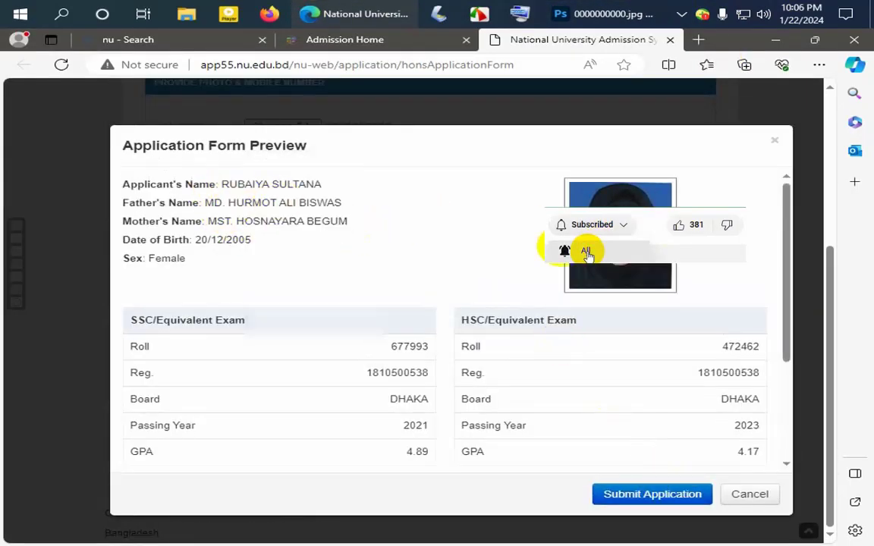
left_click_drag(789, 254, 789, 302)
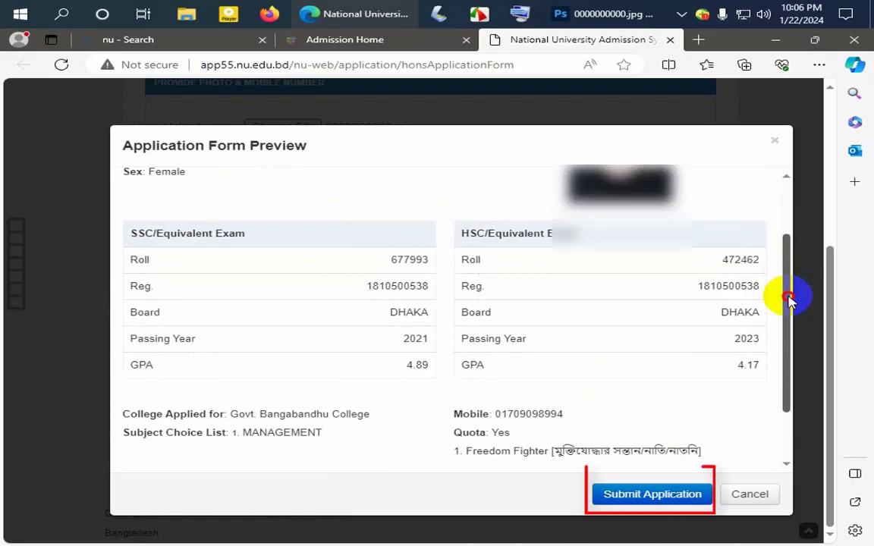
left_click_drag(789, 302, 784, 250)
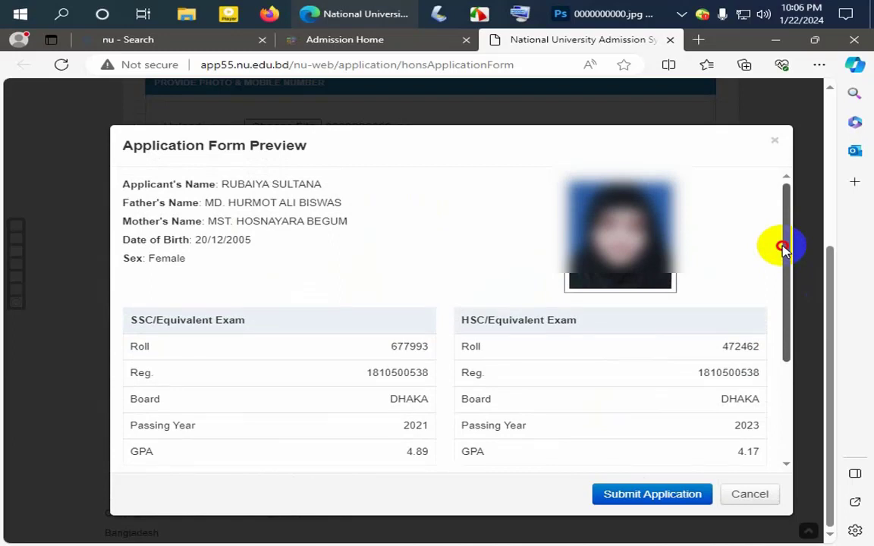
left_click_drag(782, 247, 783, 367)
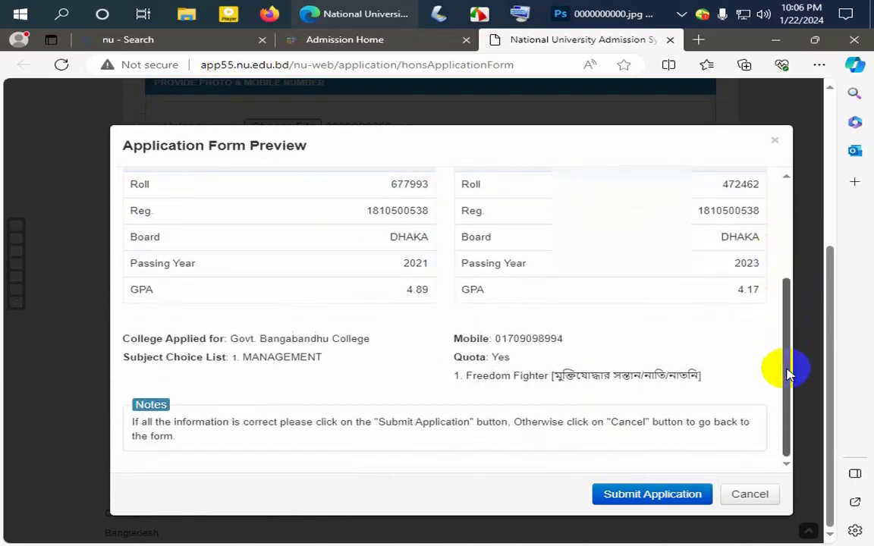
left_click(637, 497)
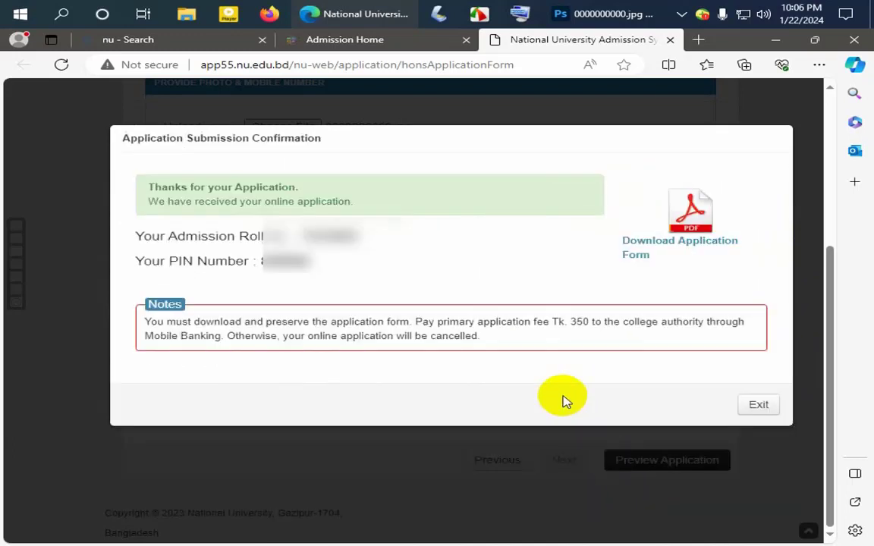
Download the submitted application form as a PDF and check the downloads flyout.
left_click(654, 246)
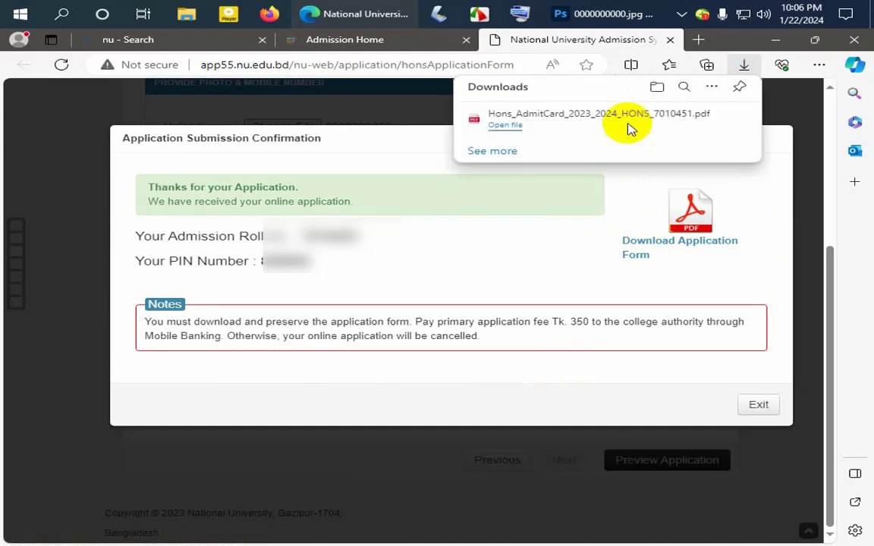
left_click(682, 15)
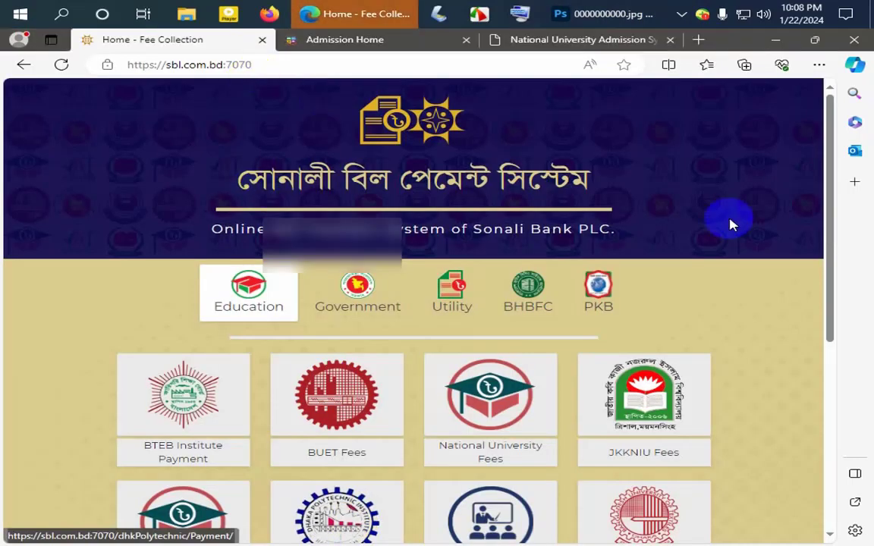
Start the National University fee payment on Sonali Bank, choosing Honours and 1st year.
left_click_drag(835, 172, 834, 278)
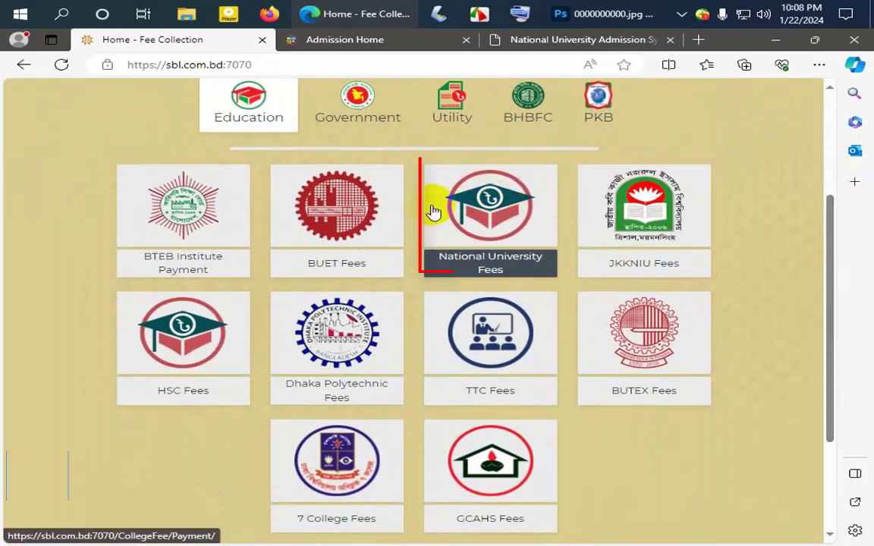
left_click(489, 217)
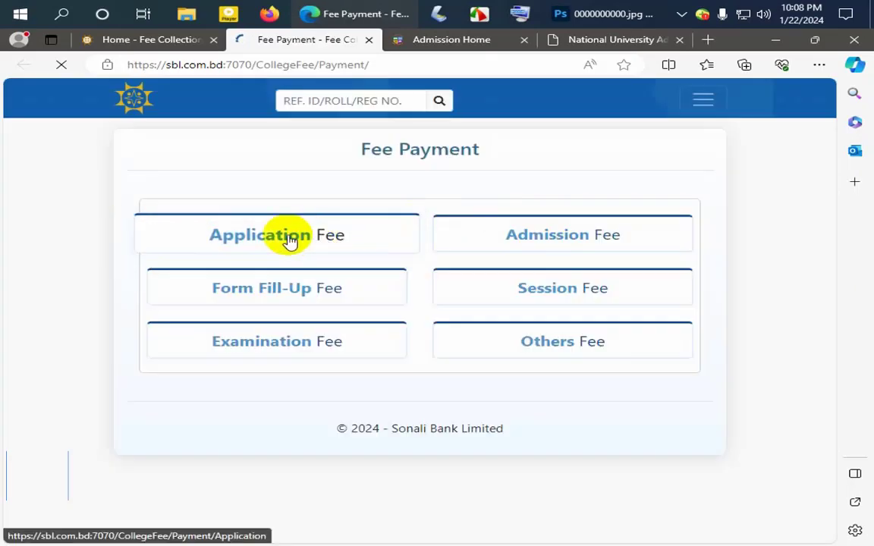
left_click(290, 240)
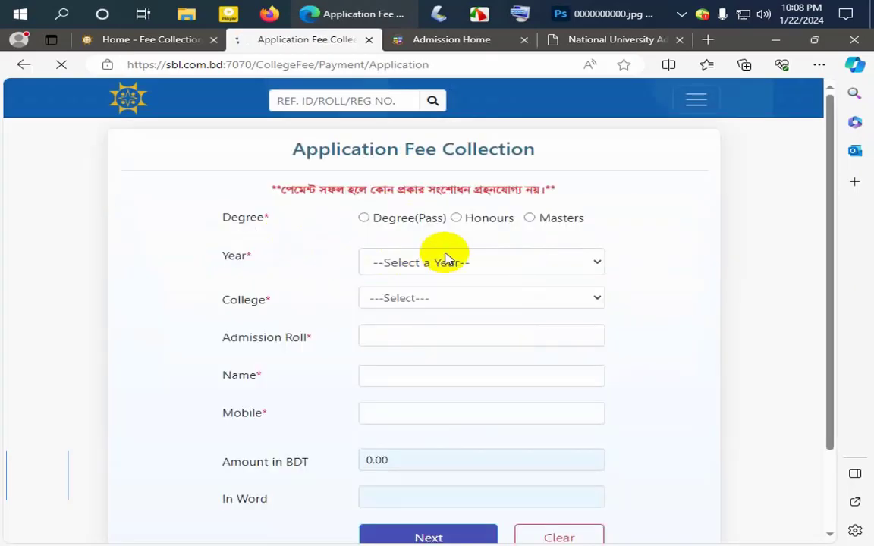
left_click(456, 219)
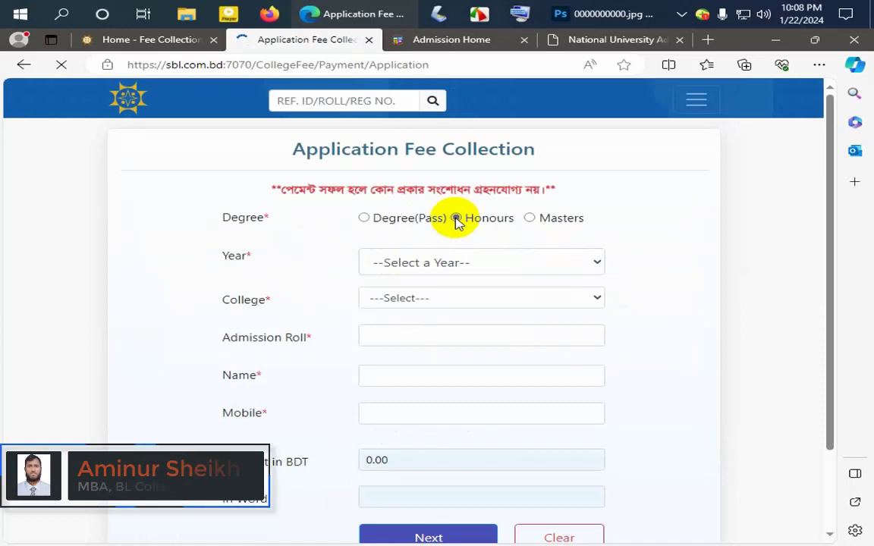
left_click(445, 265)
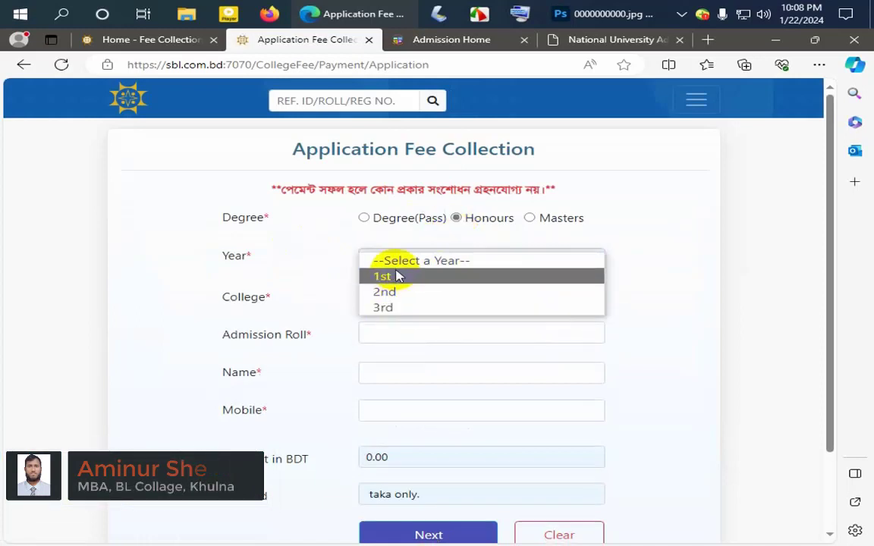
left_click(397, 275)
left_click(421, 295)
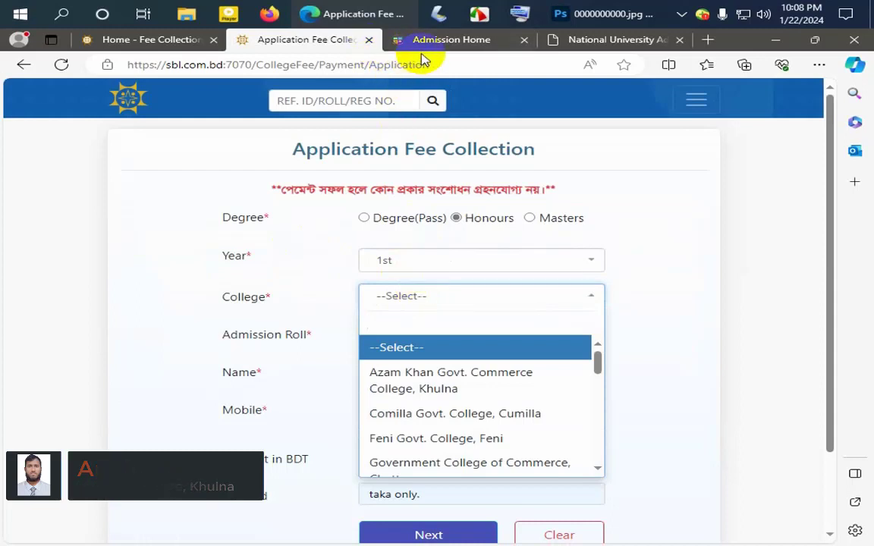
Abandon the college list and switch to the gbc.studentpay.net StudentPay site.
left_click(445, 57)
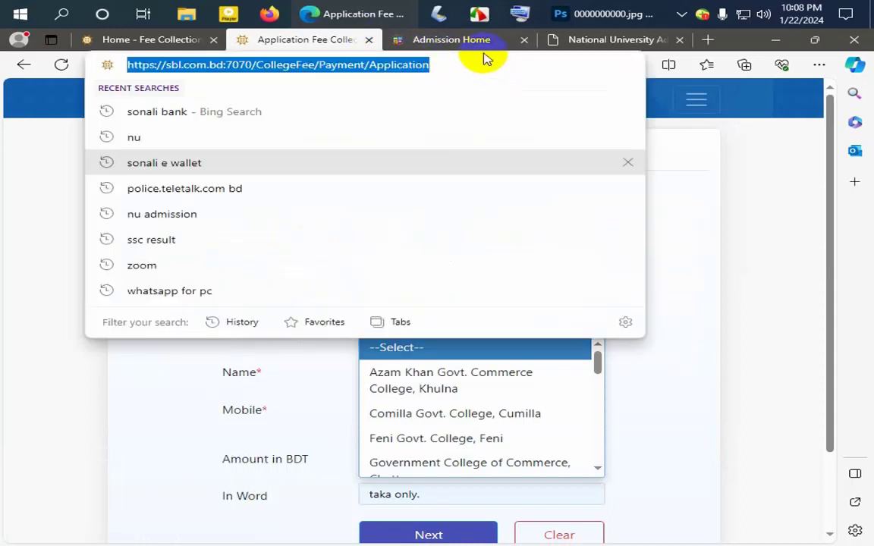
left_click(747, 103)
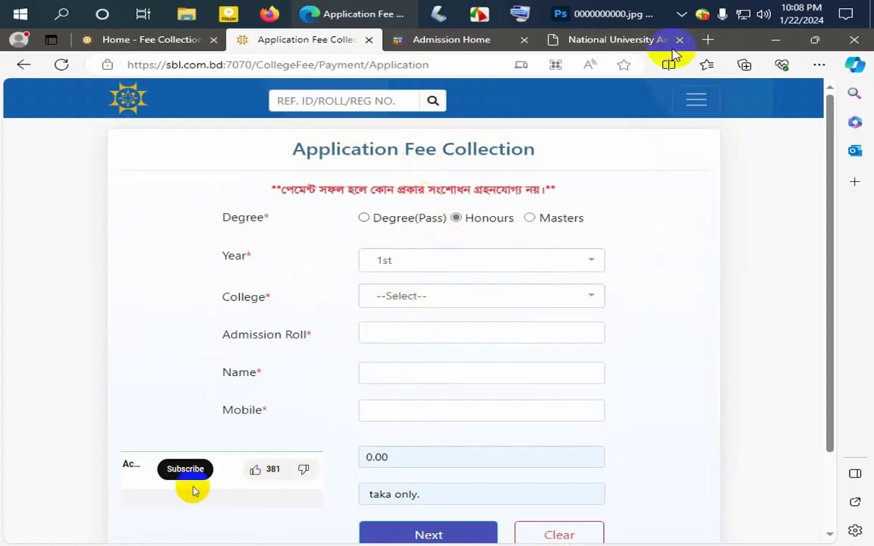
left_click(683, 15)
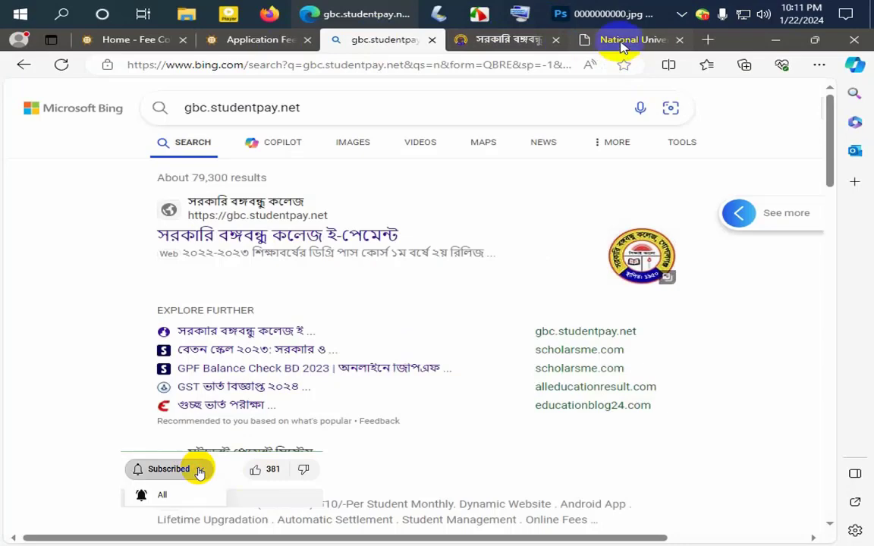
left_click(504, 40)
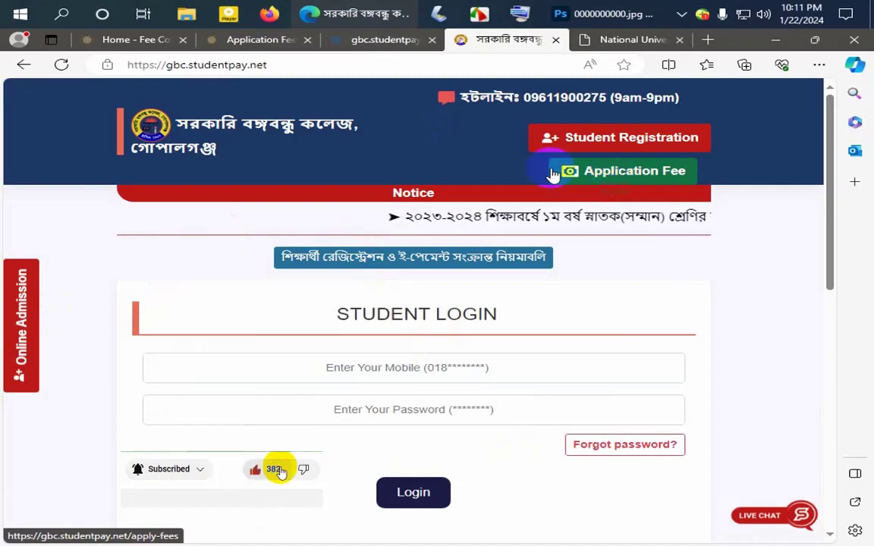
Open the Application Fee form and enter the student's full name, session 2023-2024 and mobile number.
left_click(644, 174)
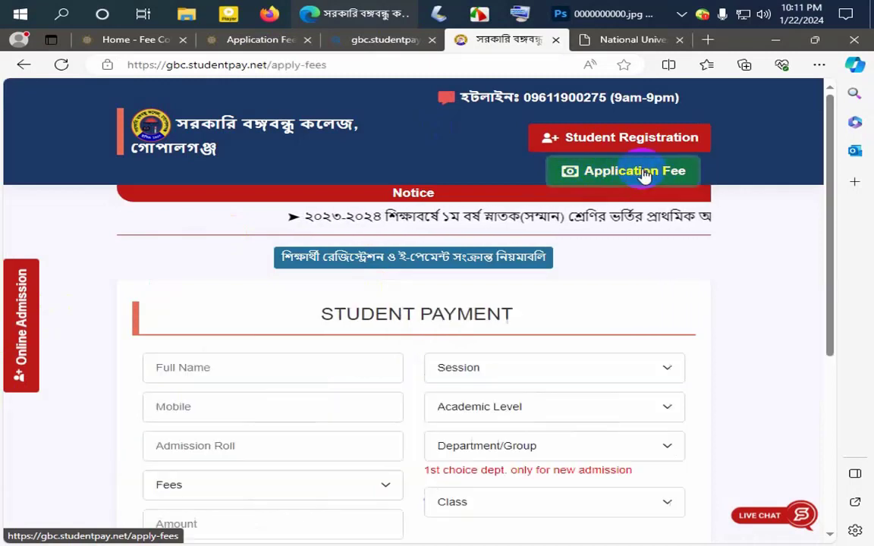
left_click(232, 369)
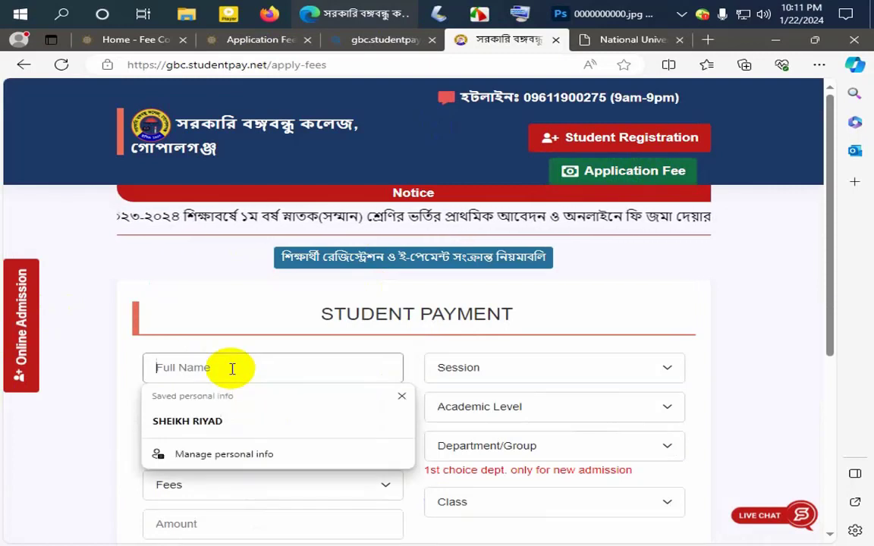
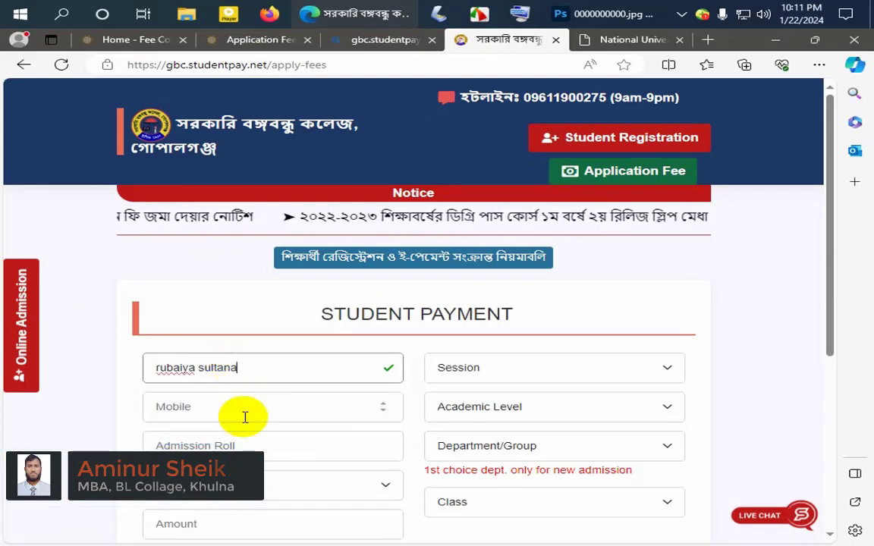
left_click(549, 367)
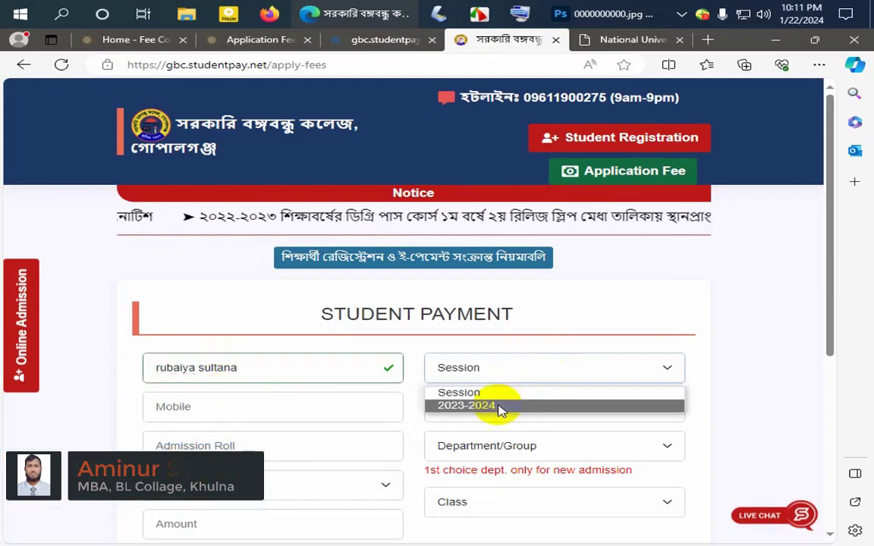
left_click(495, 405)
left_click(252, 407)
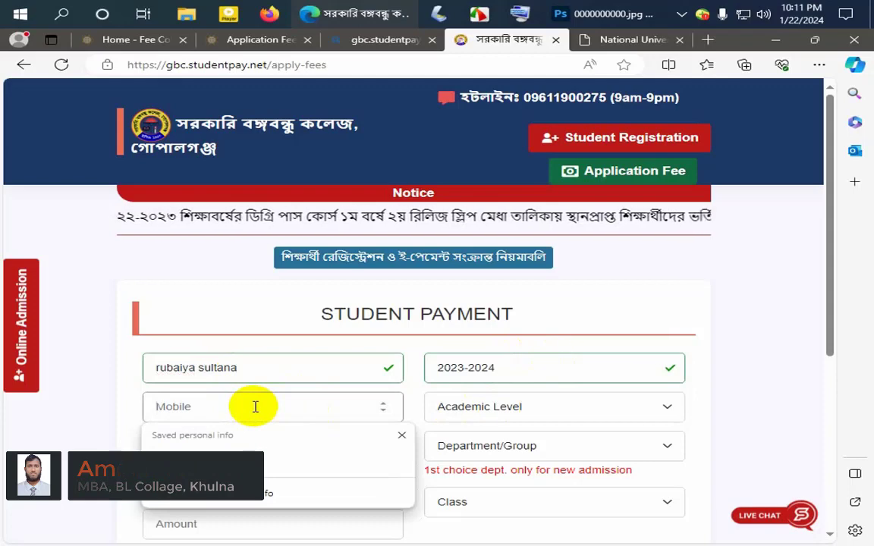
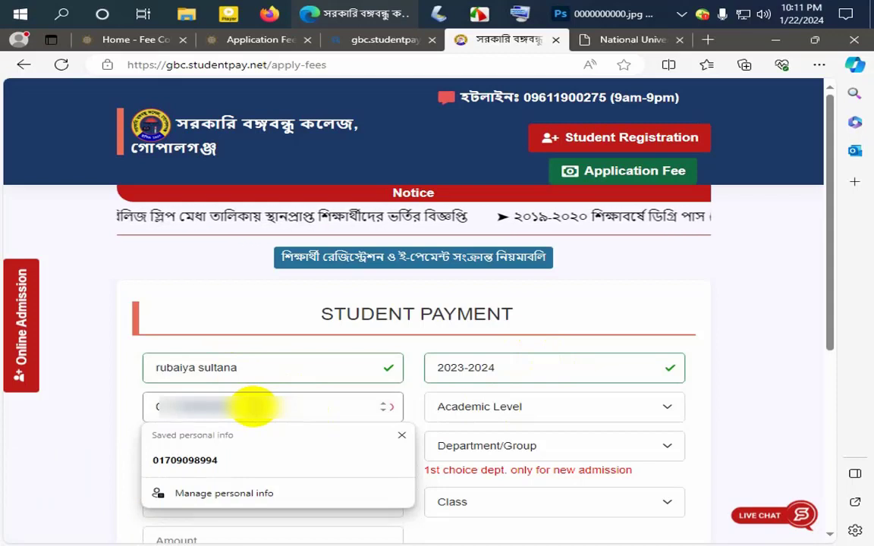
key("Escape")
left_click(578, 388)
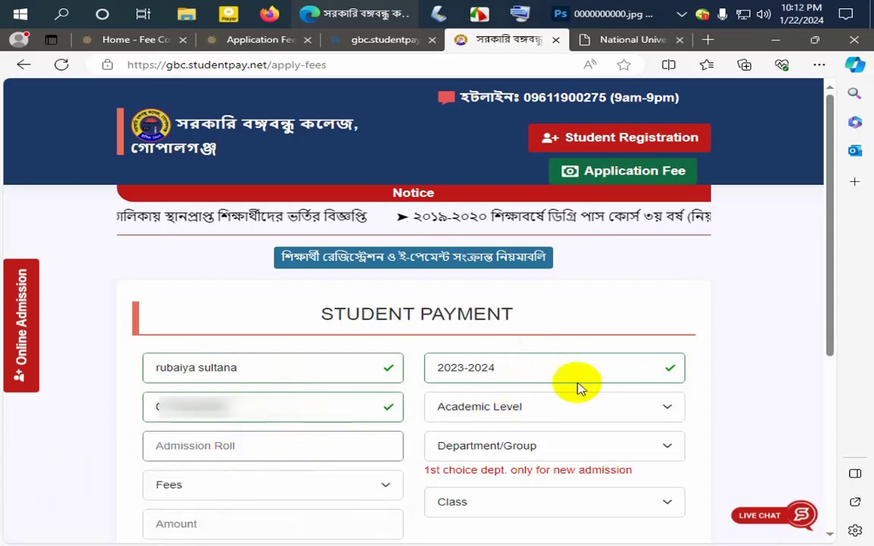
Choose Honour's, Management, the Honours preliminary application fee and 1st Year, then enter the admission roll.
left_click(558, 410)
left_click(479, 447)
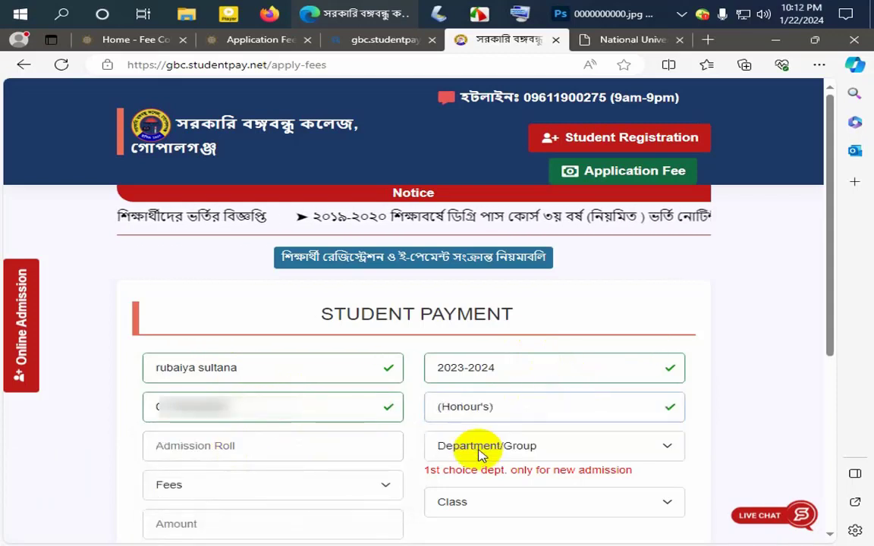
left_click(497, 446)
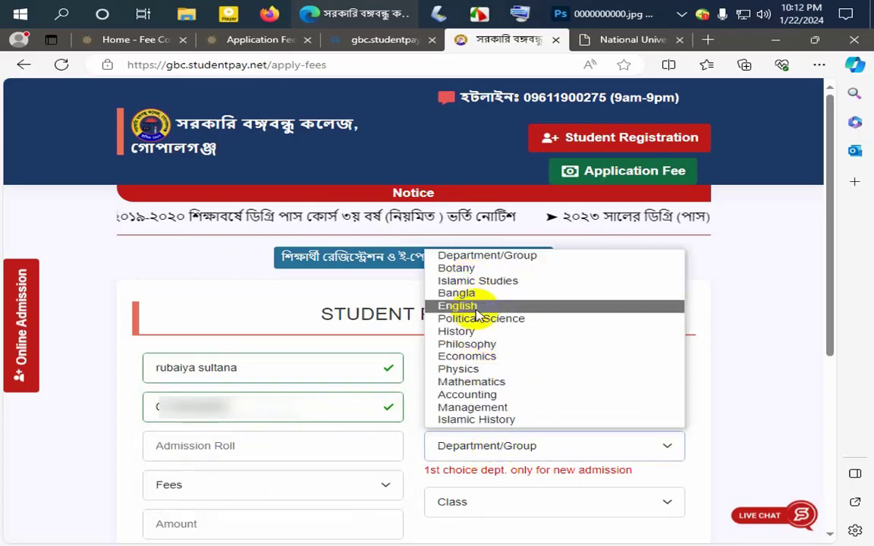
left_click(492, 407)
left_click_drag(833, 235, 835, 332)
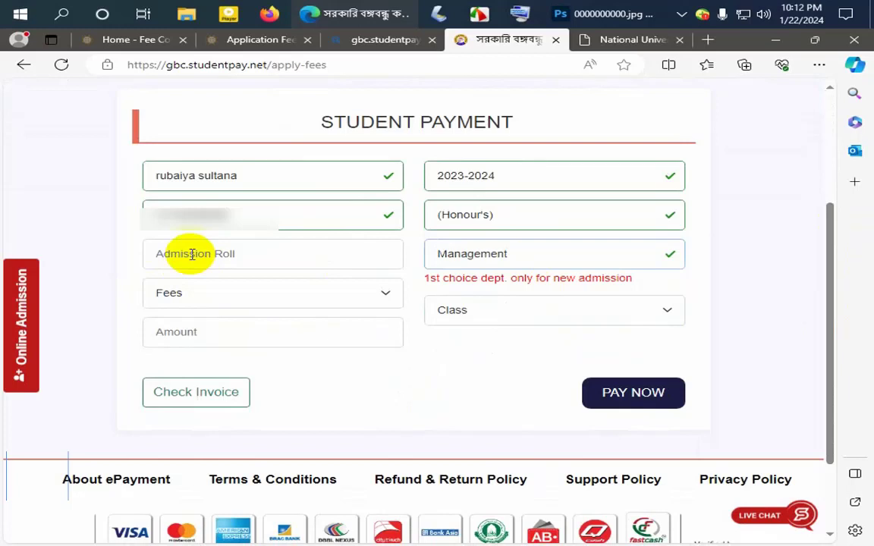
left_click(220, 293)
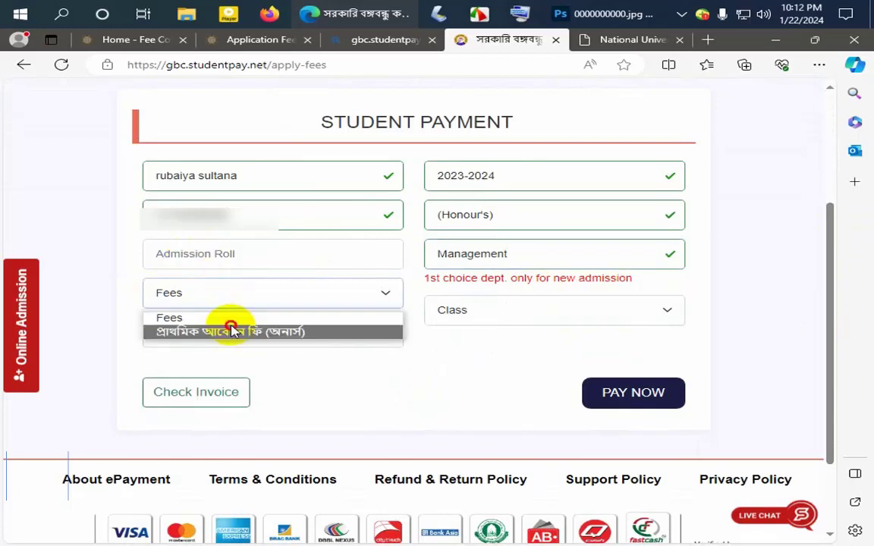
left_click(230, 331)
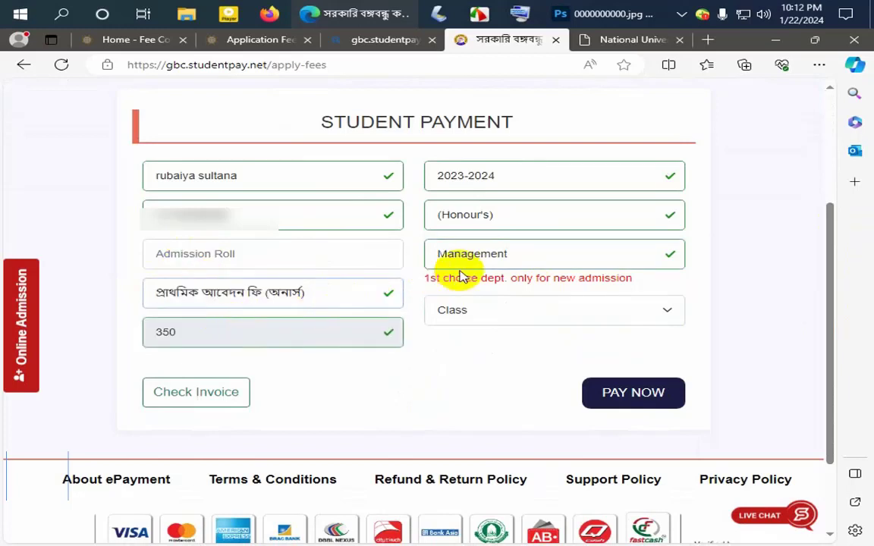
left_click(519, 312)
left_click(466, 350)
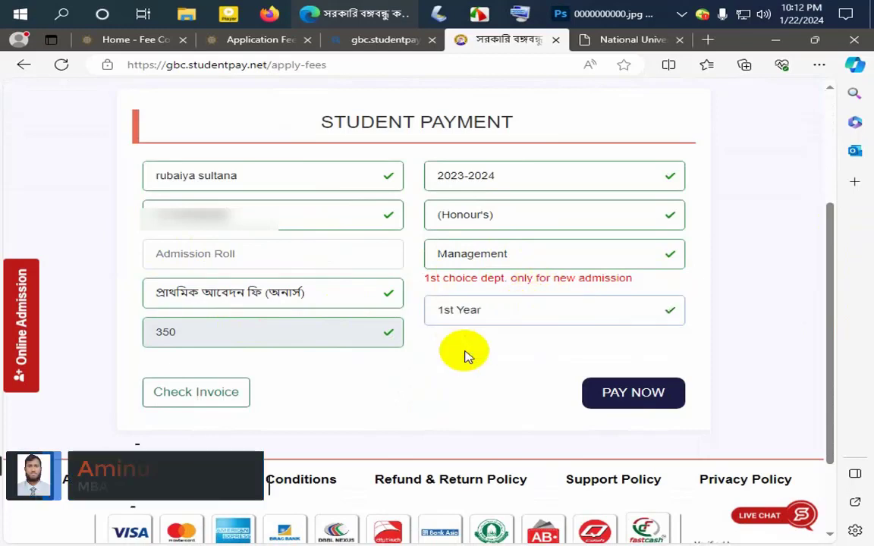
mouse_move(362, 15)
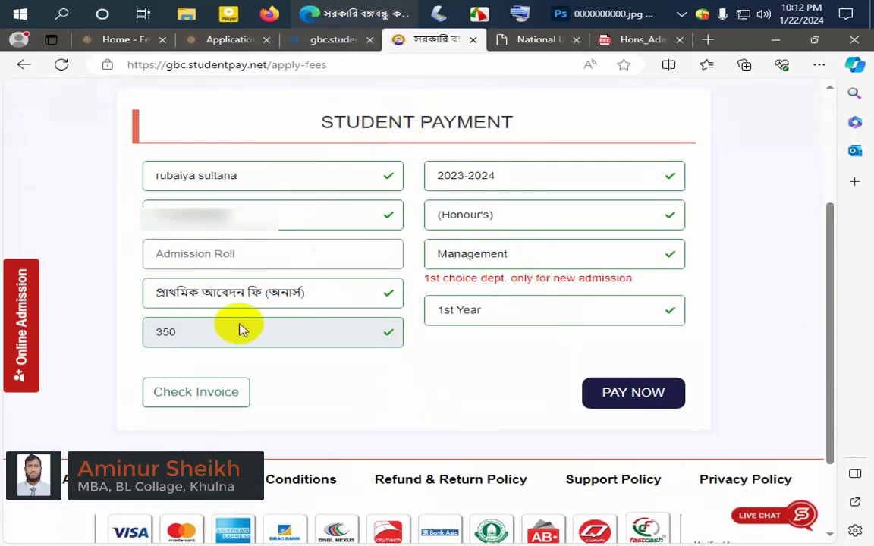
left_click(216, 260)
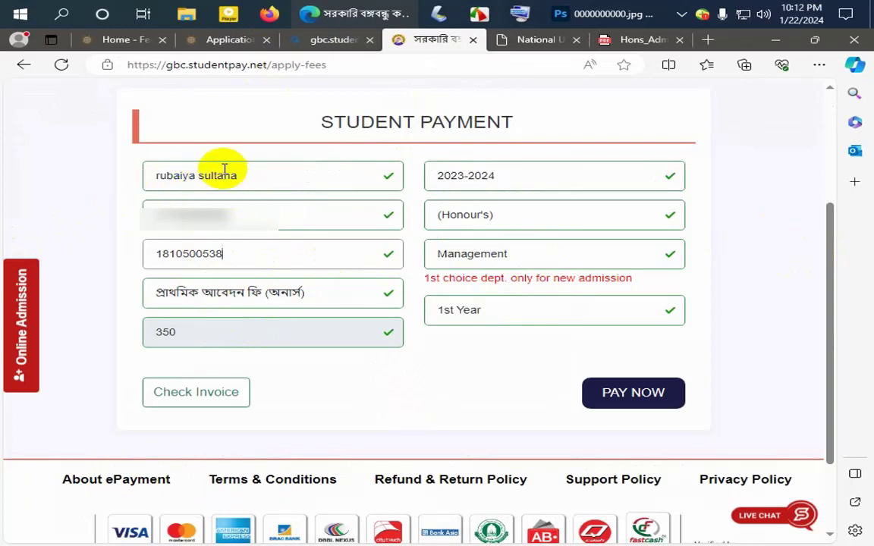
Capitalise the first letters of the student's name.
triple_click(225, 172)
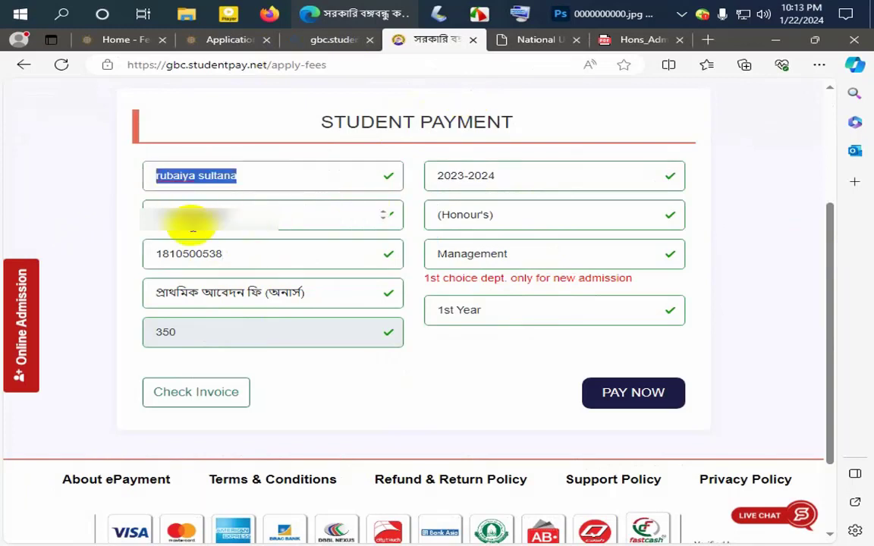
left_click(160, 175)
key("BackSpace")
type("R")
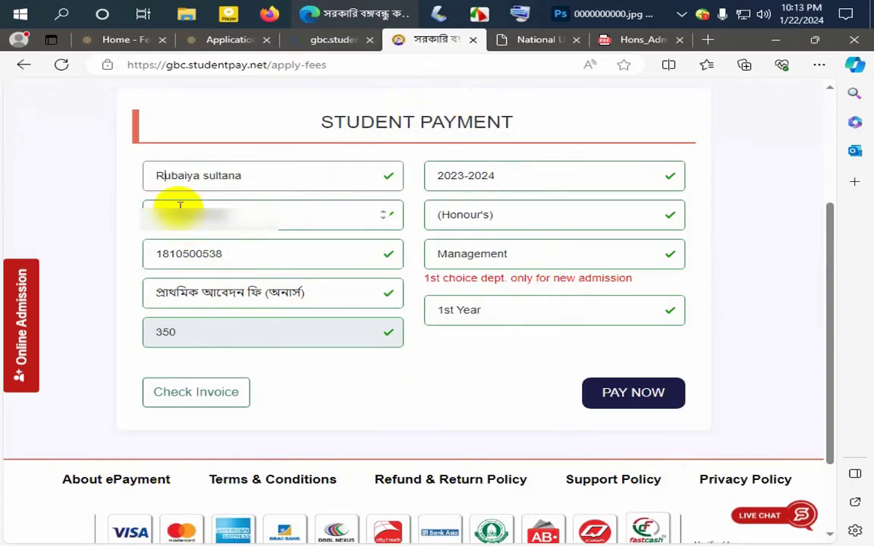
left_click(209, 177)
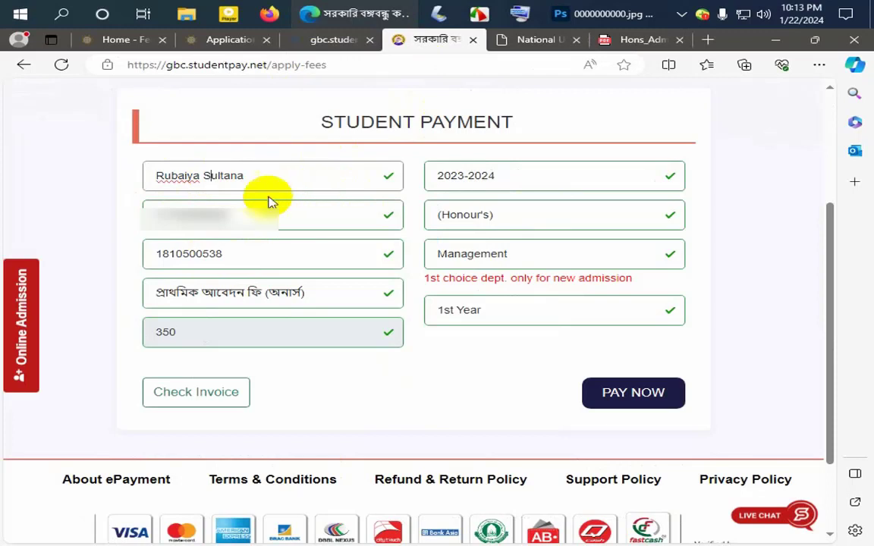
Submit the student payment form and go on to the SSLCommerz checkout for 357.70 BDT.
left_click(643, 395)
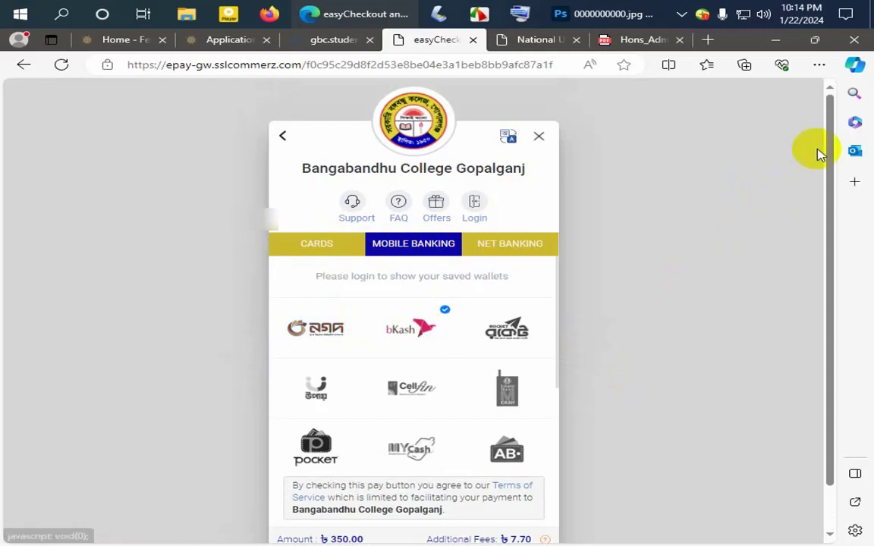
scroll(827, 190, "down", 1)
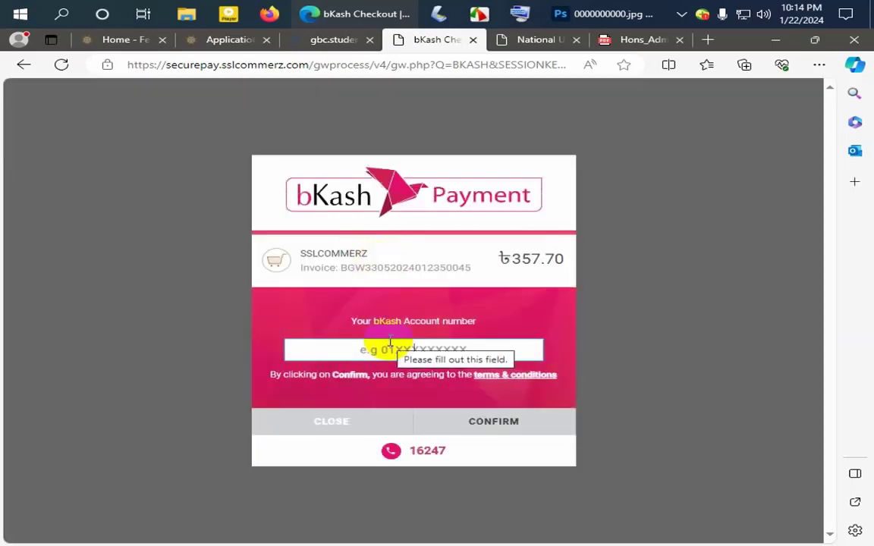
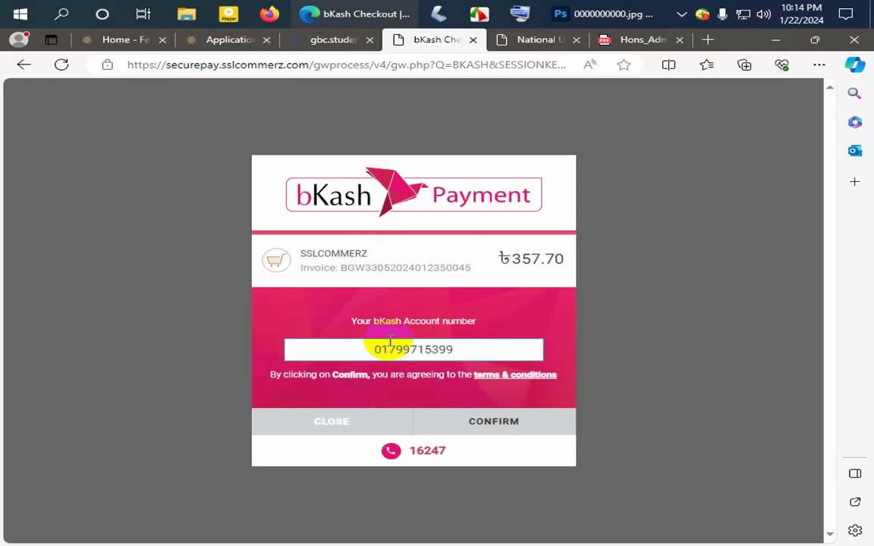
Enter the bKash account number and the verification code sent to it.
left_click(509, 430)
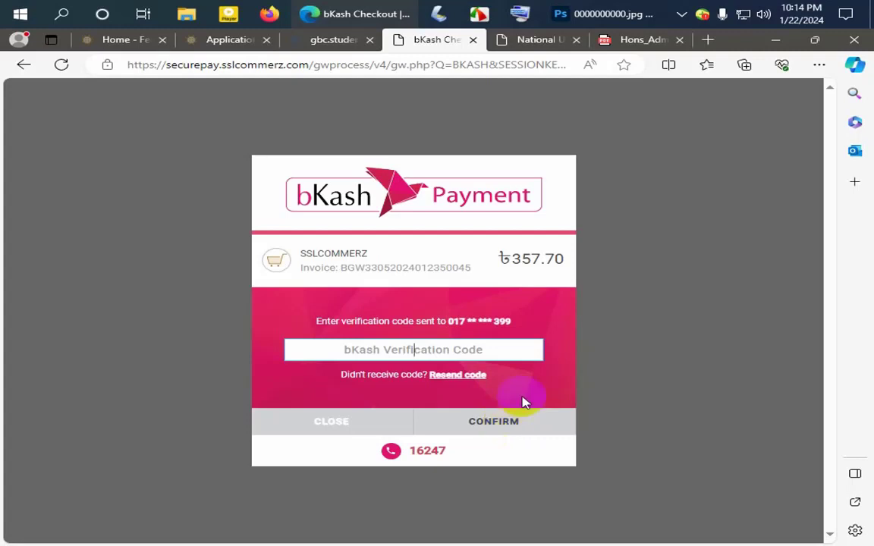
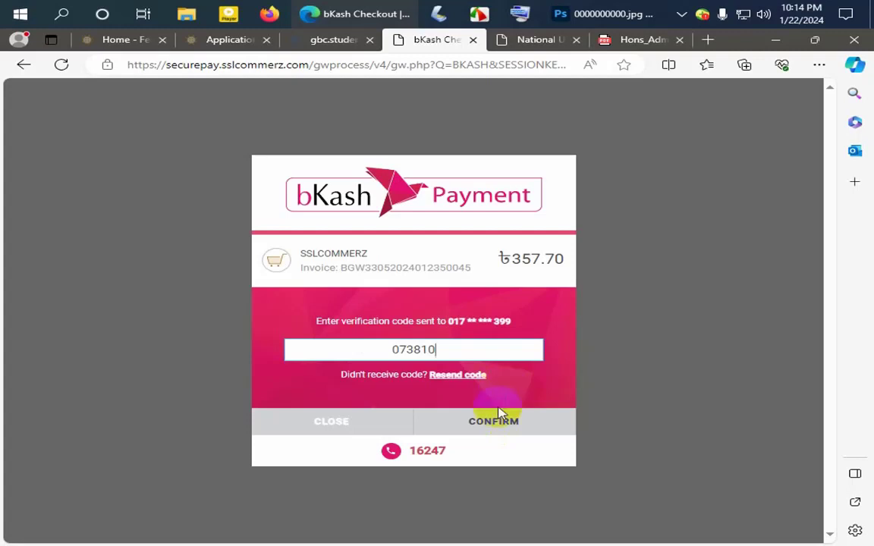
left_click(511, 423)
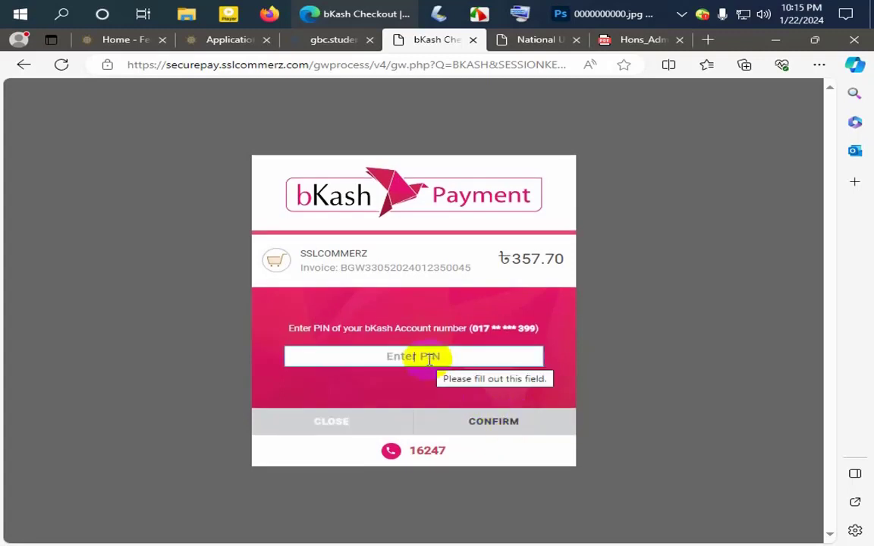
Enter the bKash account PIN and confirm the 357.70 Taka payment.
left_click(429, 359)
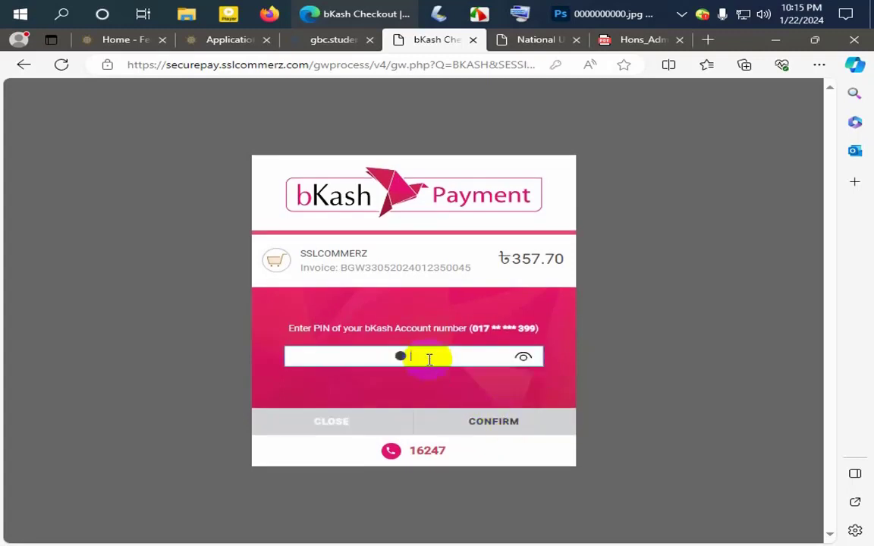
left_click(489, 422)
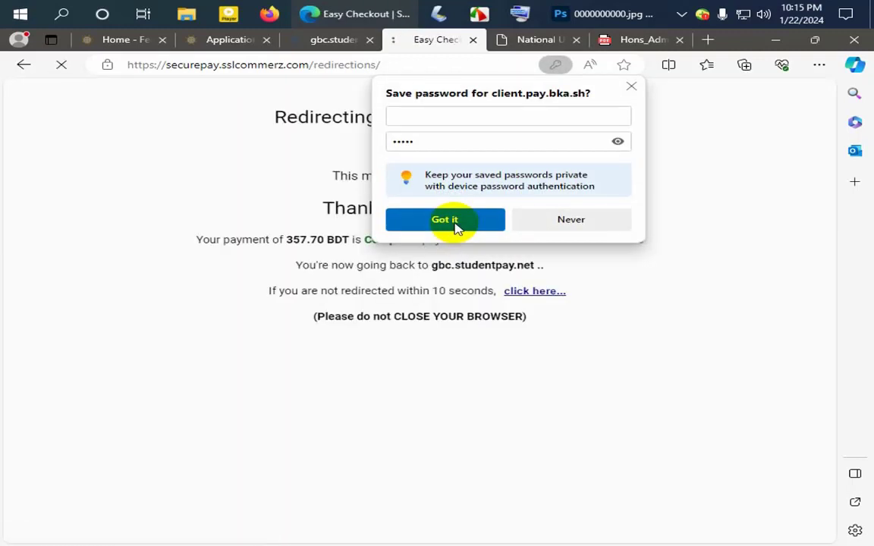
Dismiss the popups, then search the invoice by pasted admission roll and saved mobile number.
left_click(448, 220)
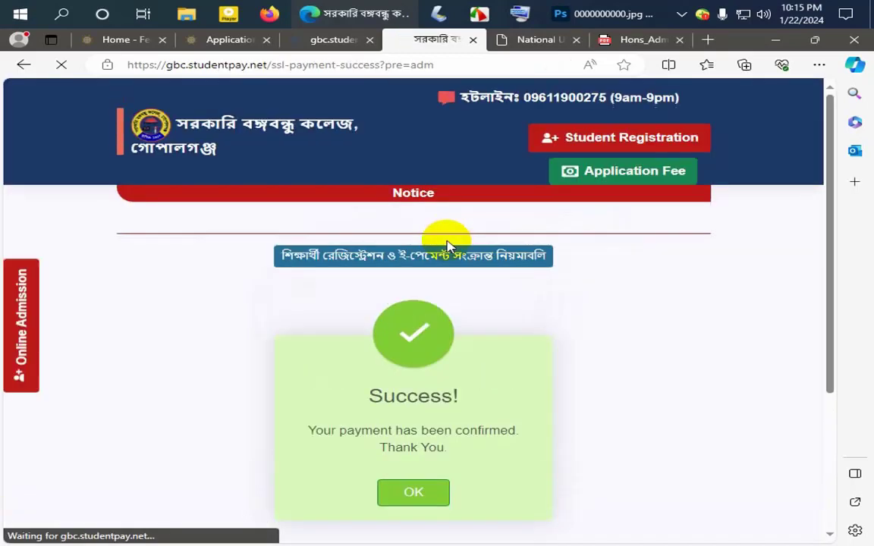
left_click(419, 486)
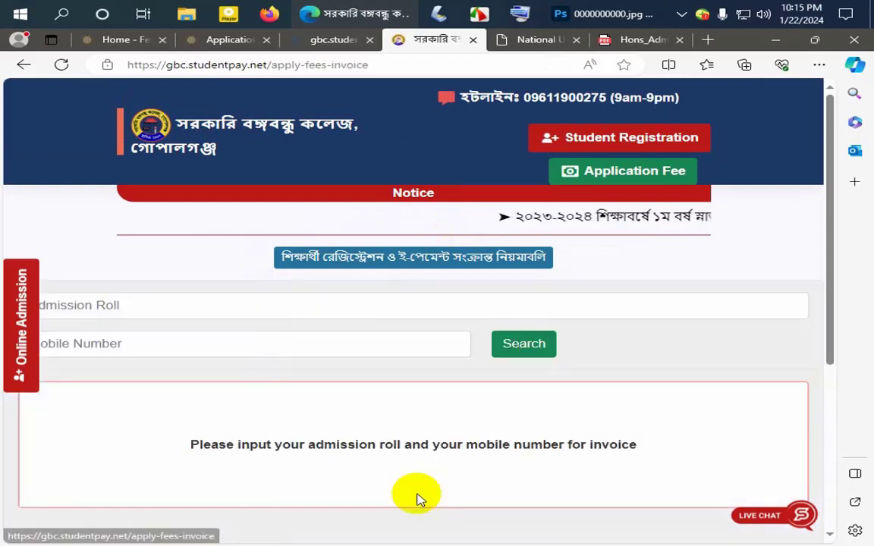
left_click(189, 307)
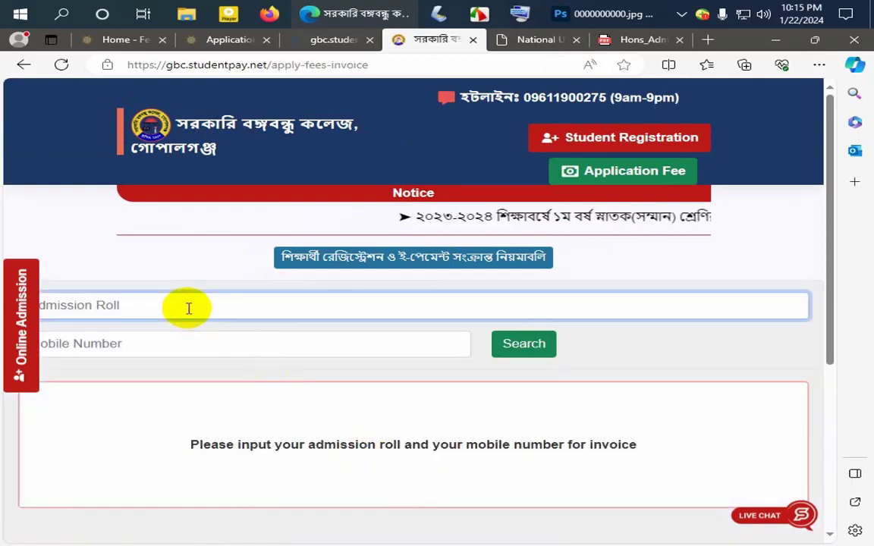
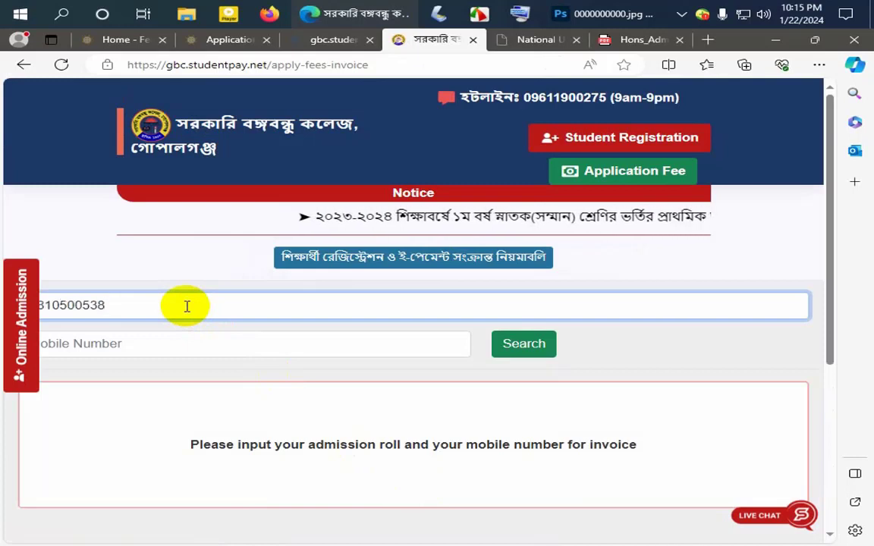
left_click(184, 307)
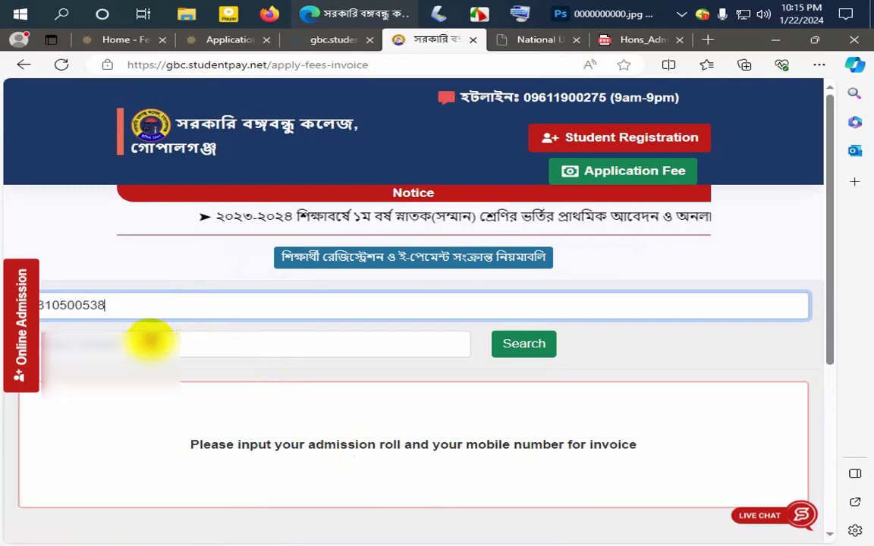
left_click(151, 343)
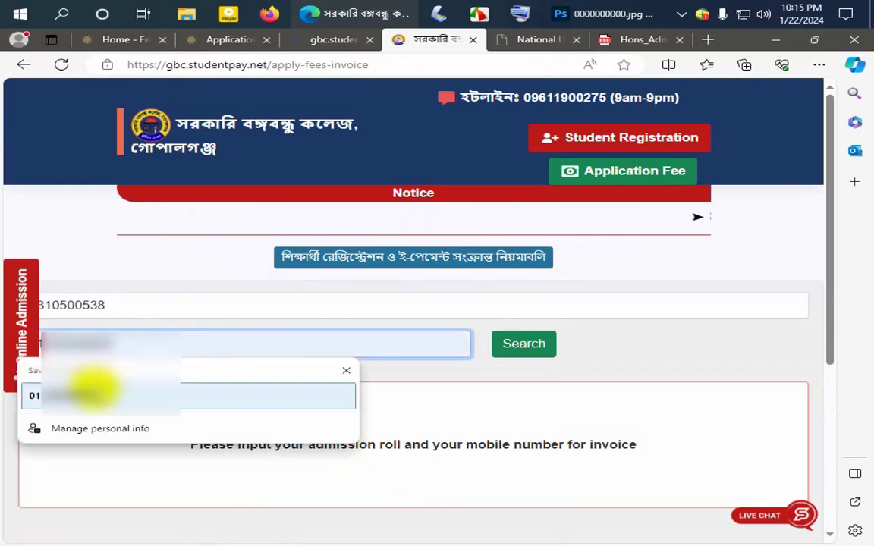
left_click(93, 392)
left_click(530, 343)
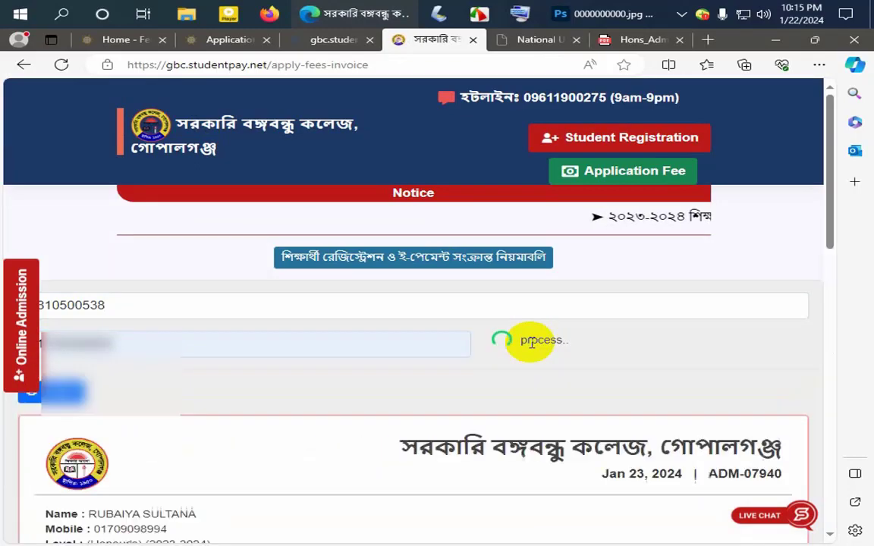
left_click_drag(833, 189, 790, 244)
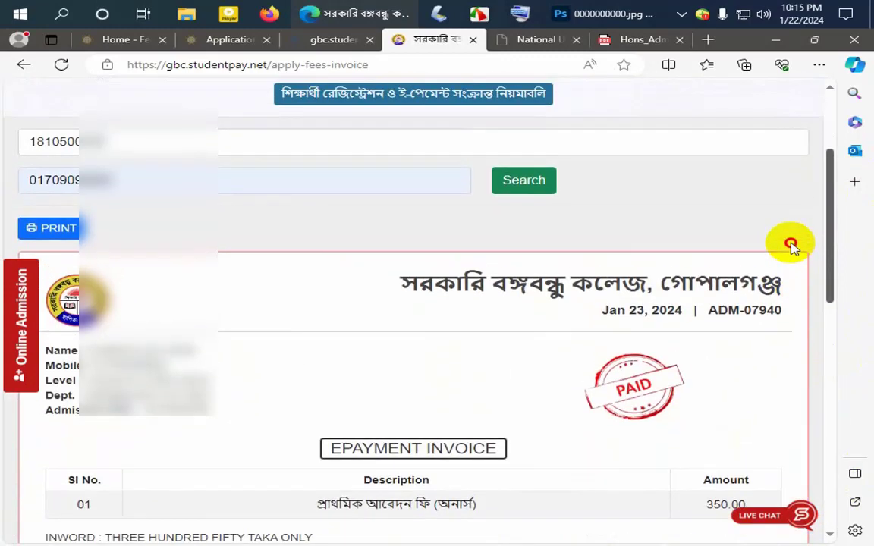
Print the PAID invoice with Microsoft Print to PDF selected as the printer.
left_click(59, 232)
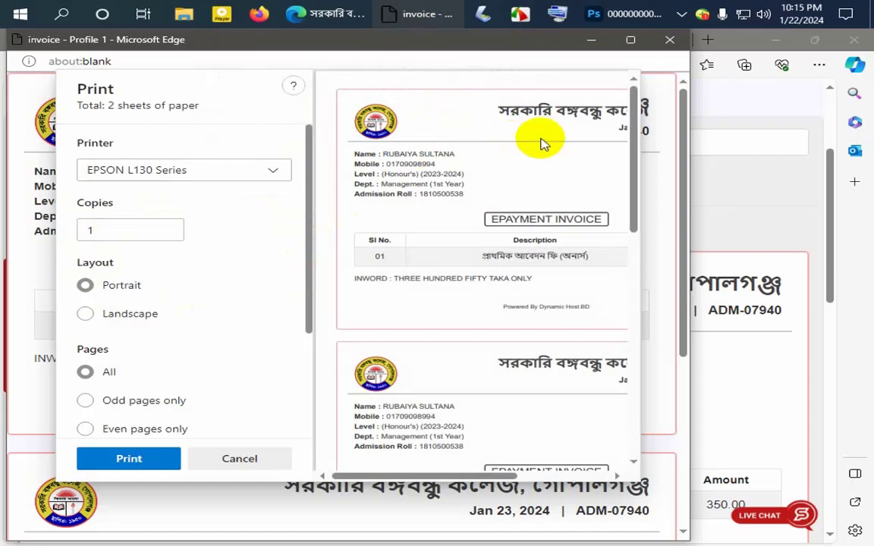
mouse_move(632, 138)
left_mouse_down()
mouse_move(665, 325)
mouse_move(665, 391)
mouse_move(637, 260)
mouse_move(634, 154)
left_mouse_up()
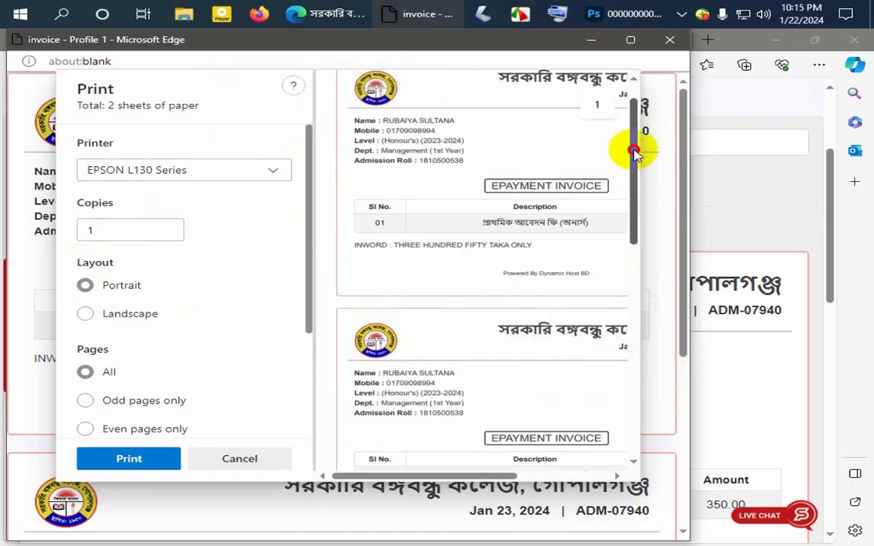
left_click(274, 174)
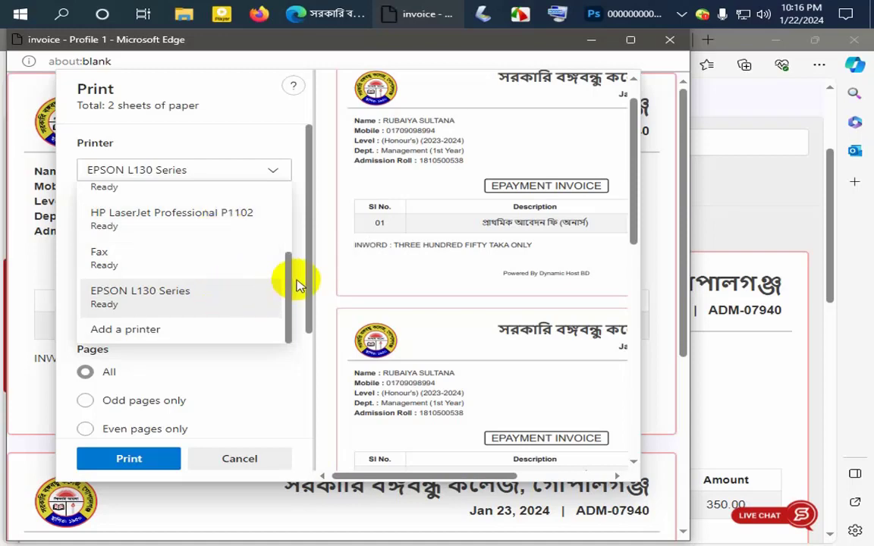
left_click_drag(293, 293, 287, 236)
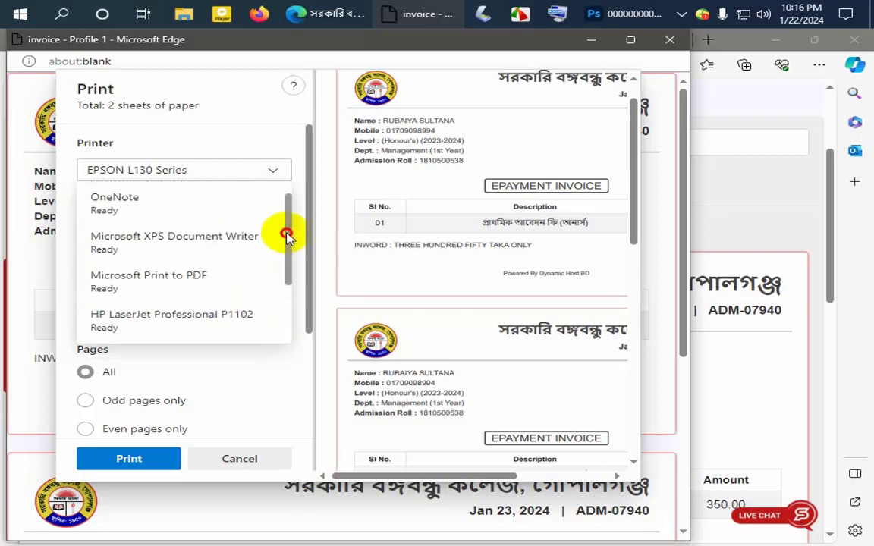
left_click(219, 282)
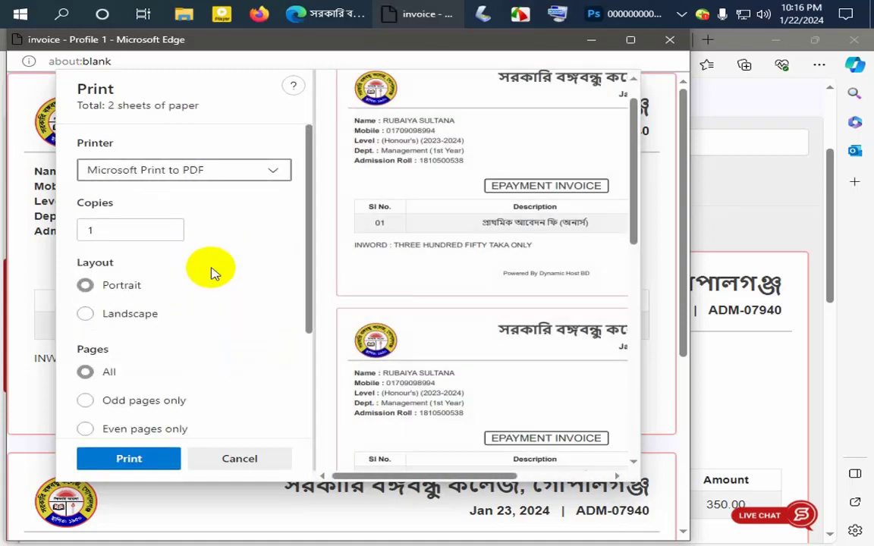
Save the invoice PDF as ru12 in the Desktop folder.
left_click(129, 459)
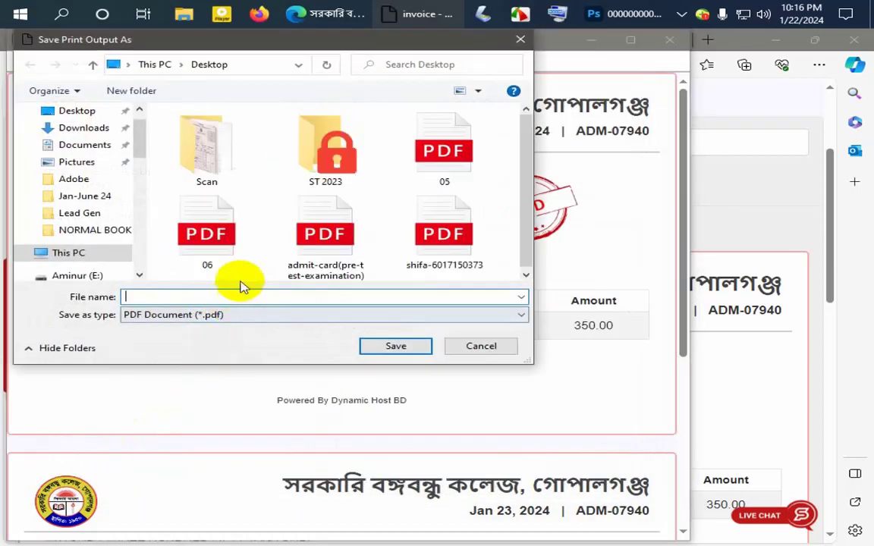
left_click(47, 112)
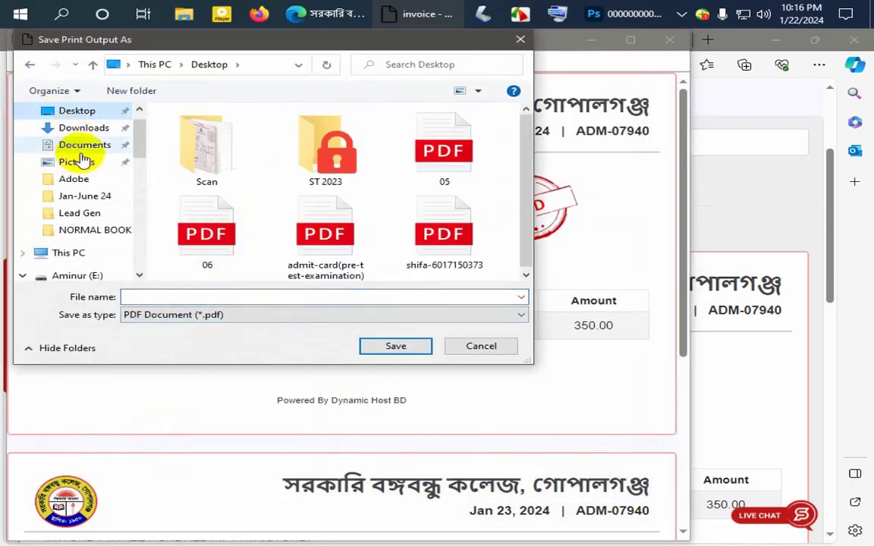
left_click(165, 298)
type("ru")
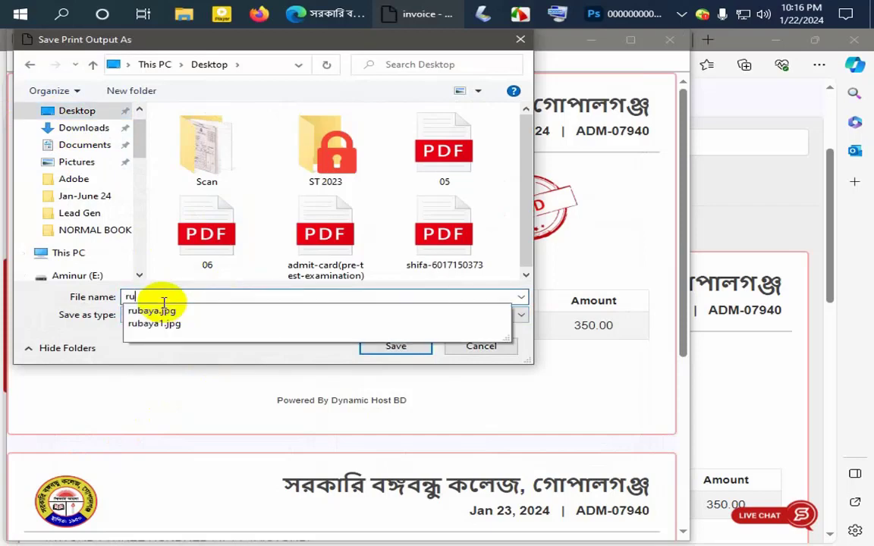
type("12")
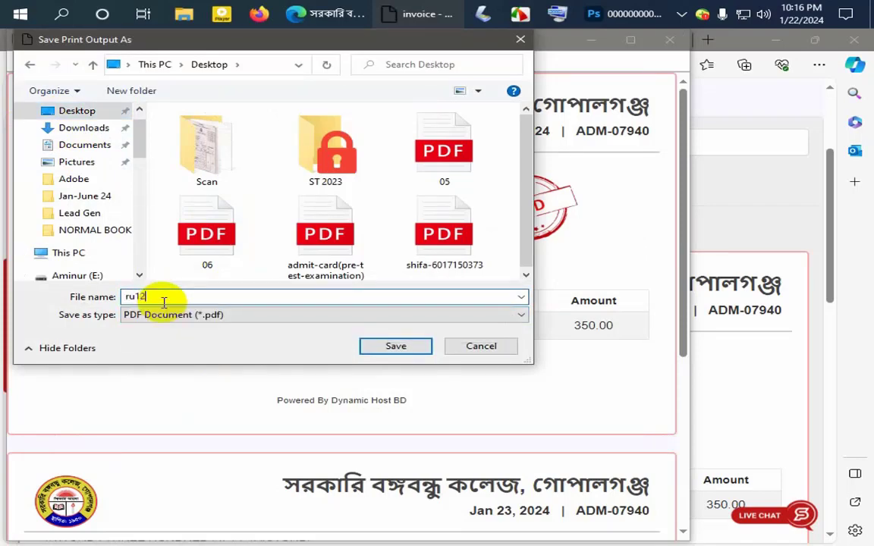
left_click(368, 347)
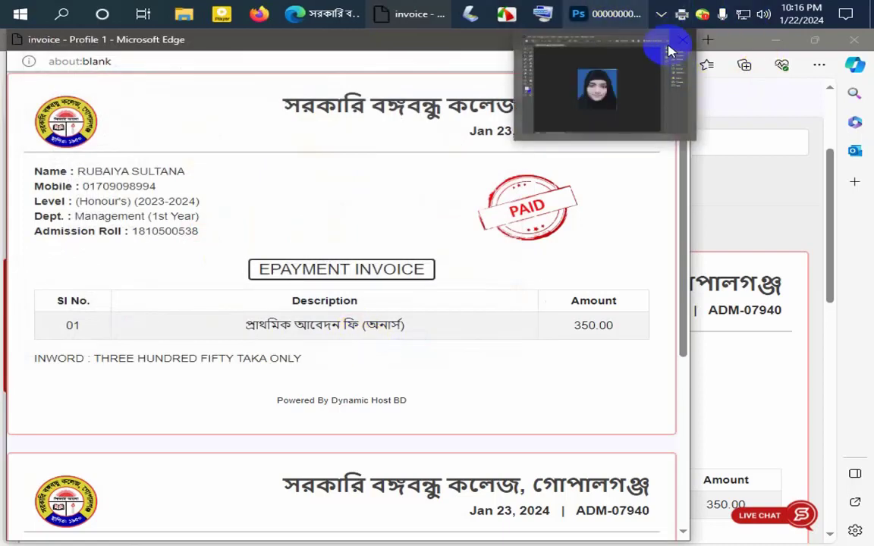
left_click(662, 15)
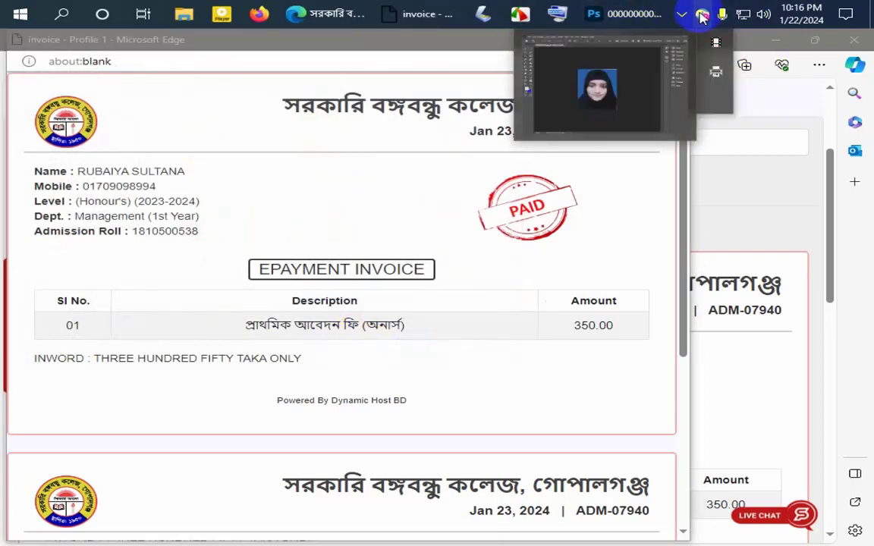